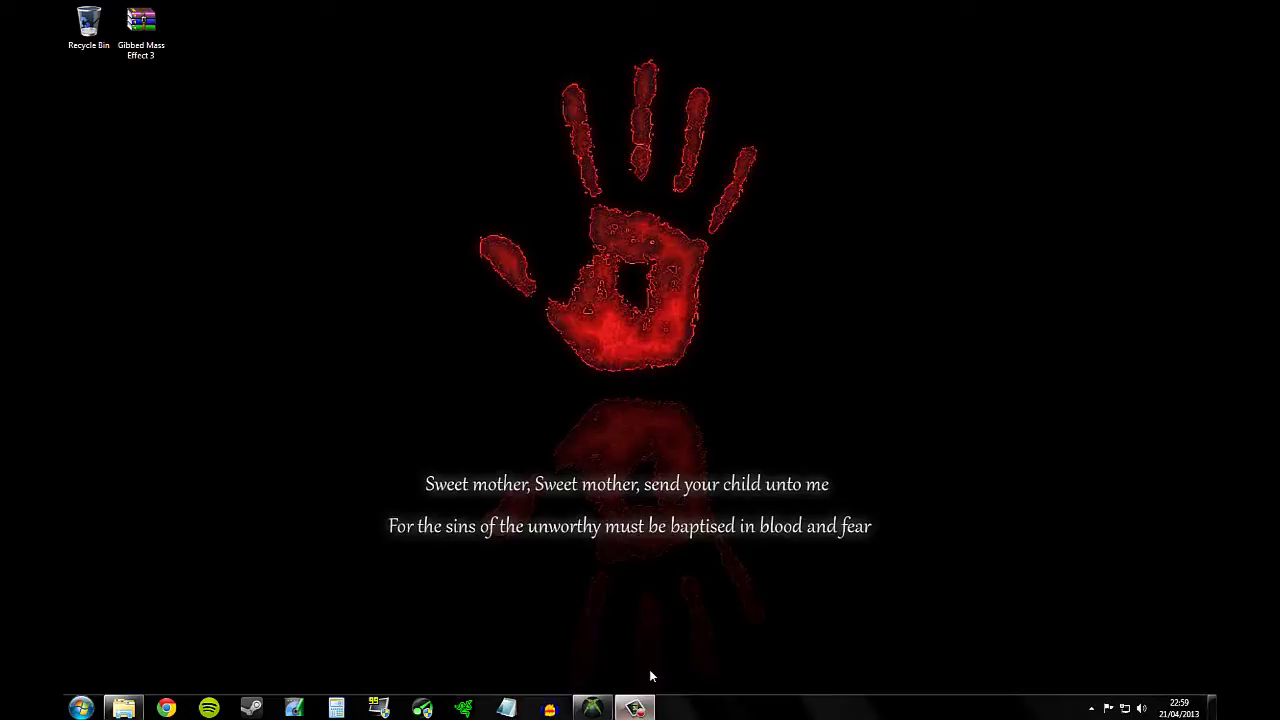
Switch to Horizon, show the device explorer, and collapse the Mass Effect 3 entry and the Games folder on the flash drive
click(592, 708)
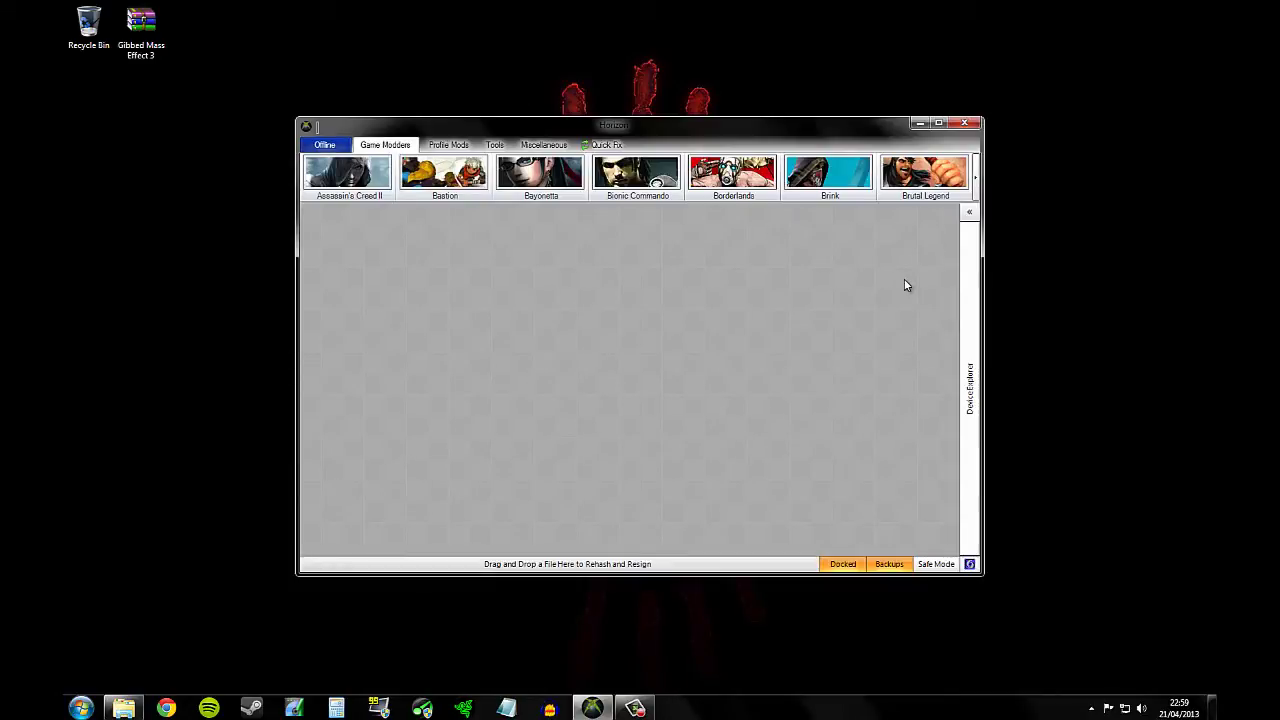
click(969, 213)
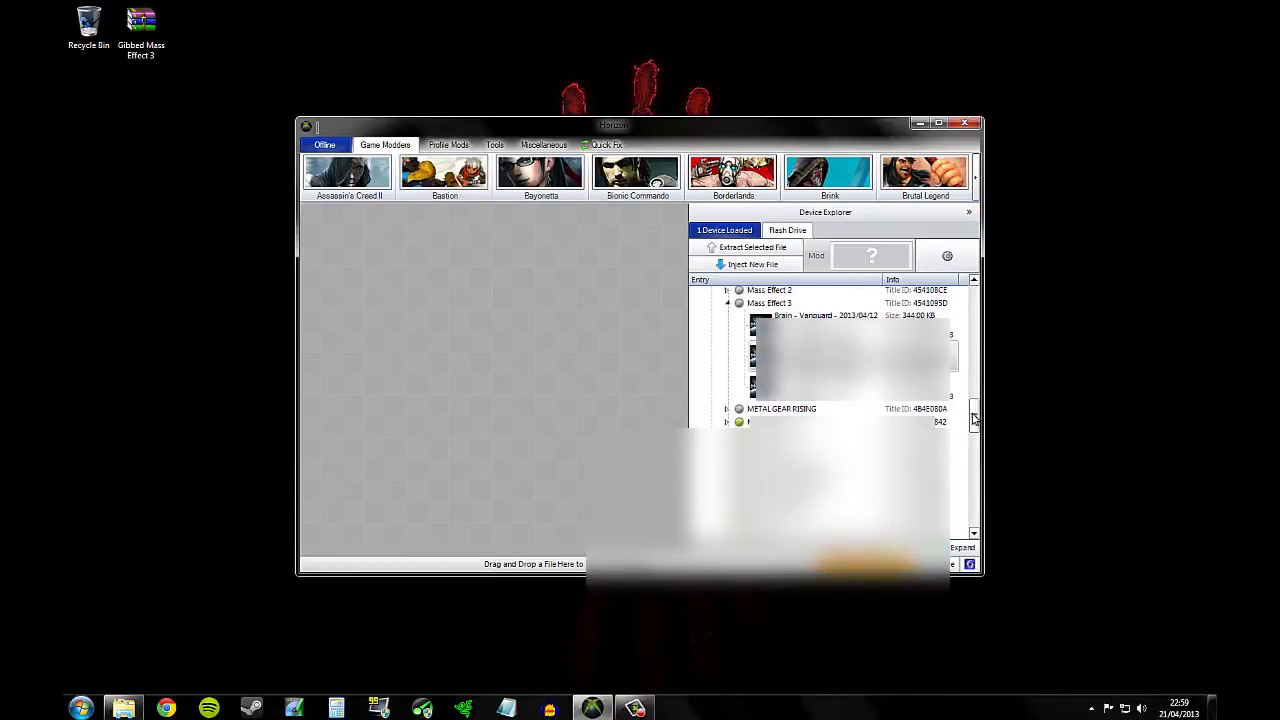
scroll(971, 414, up, 3)
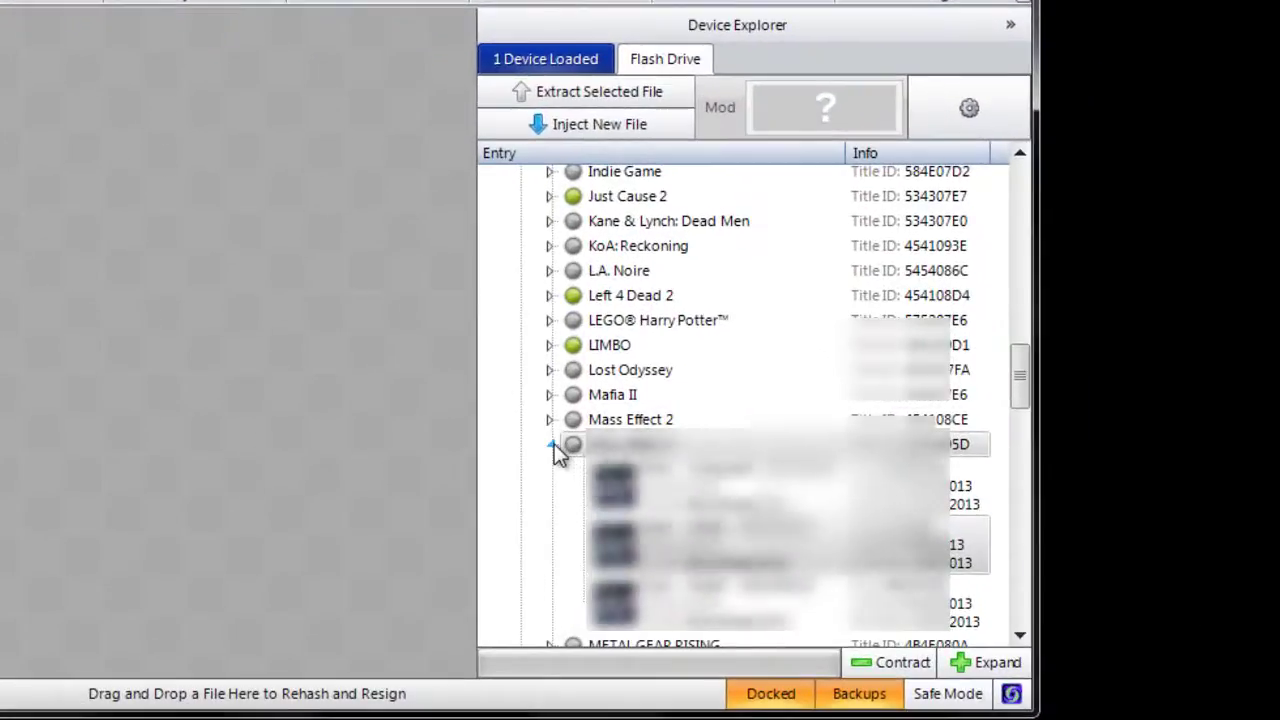
click(958, 441)
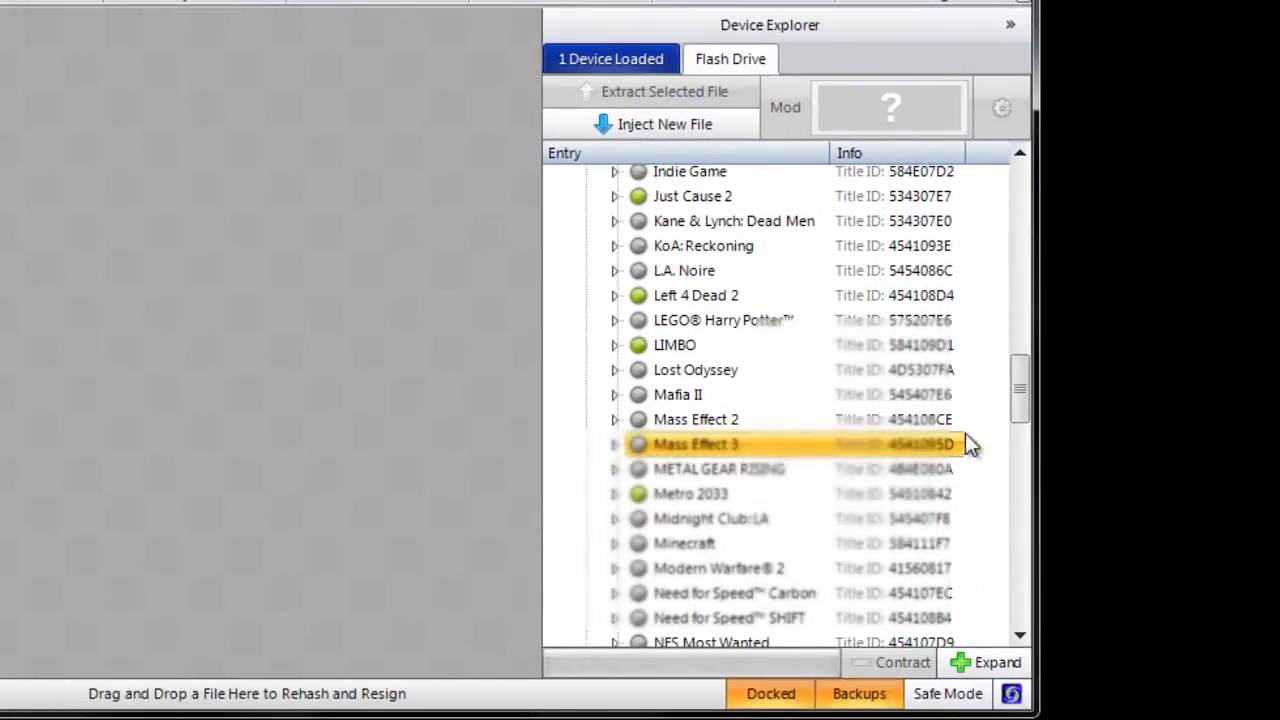
drag(1008, 402, 1006, 221)
click(585, 222)
click(585, 222)
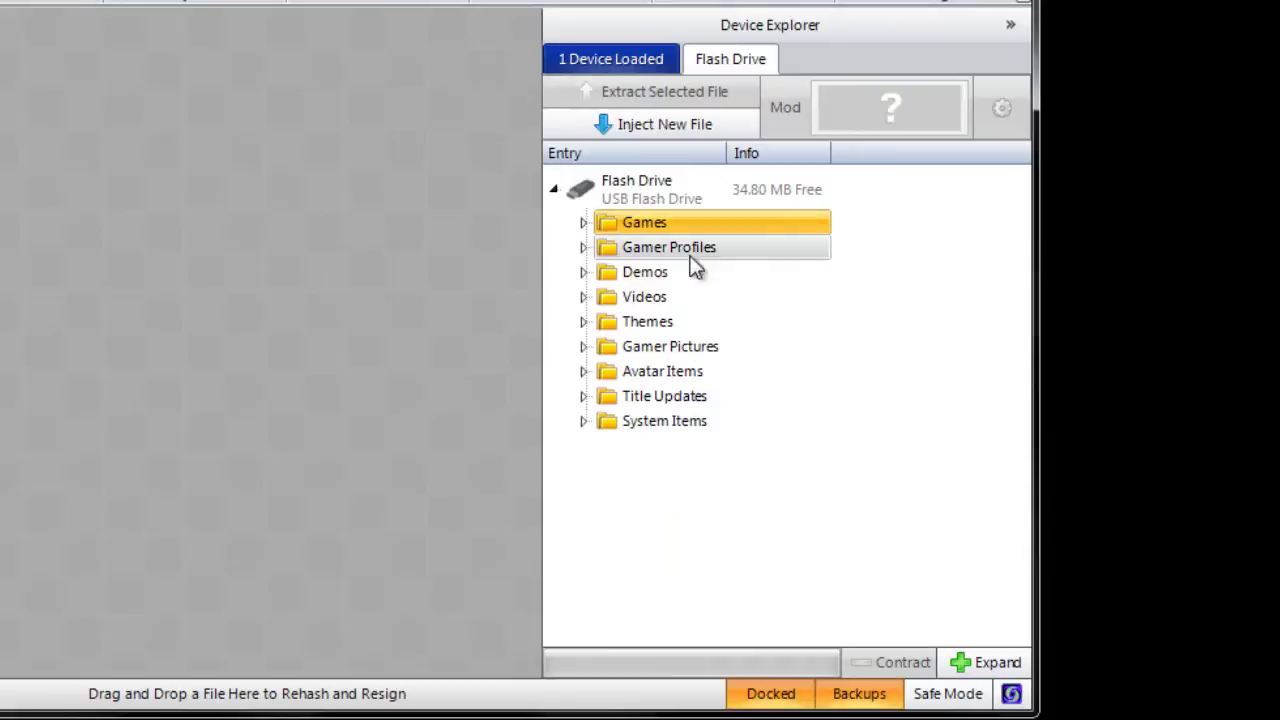
Expand the flash drive's Games folder and list the saved games under Mass Effect 3
click(584, 222)
drag(1019, 199, 1023, 395)
click(614, 313)
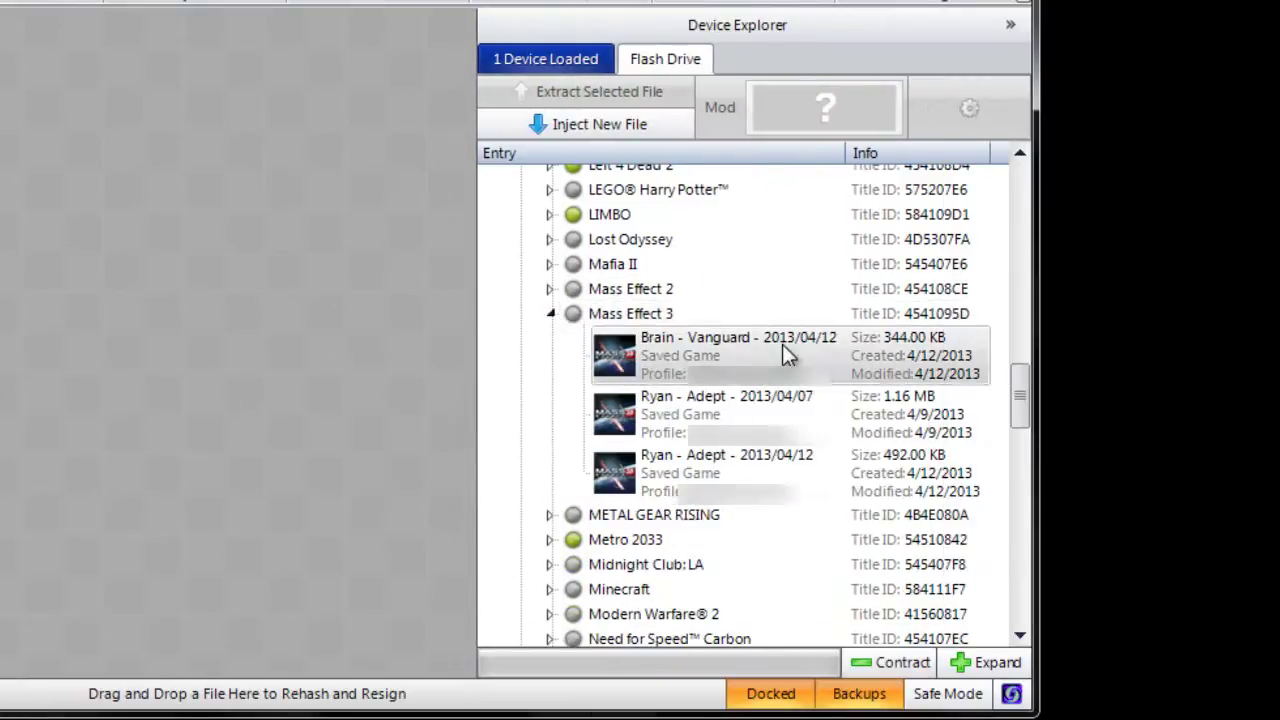
click(760, 410)
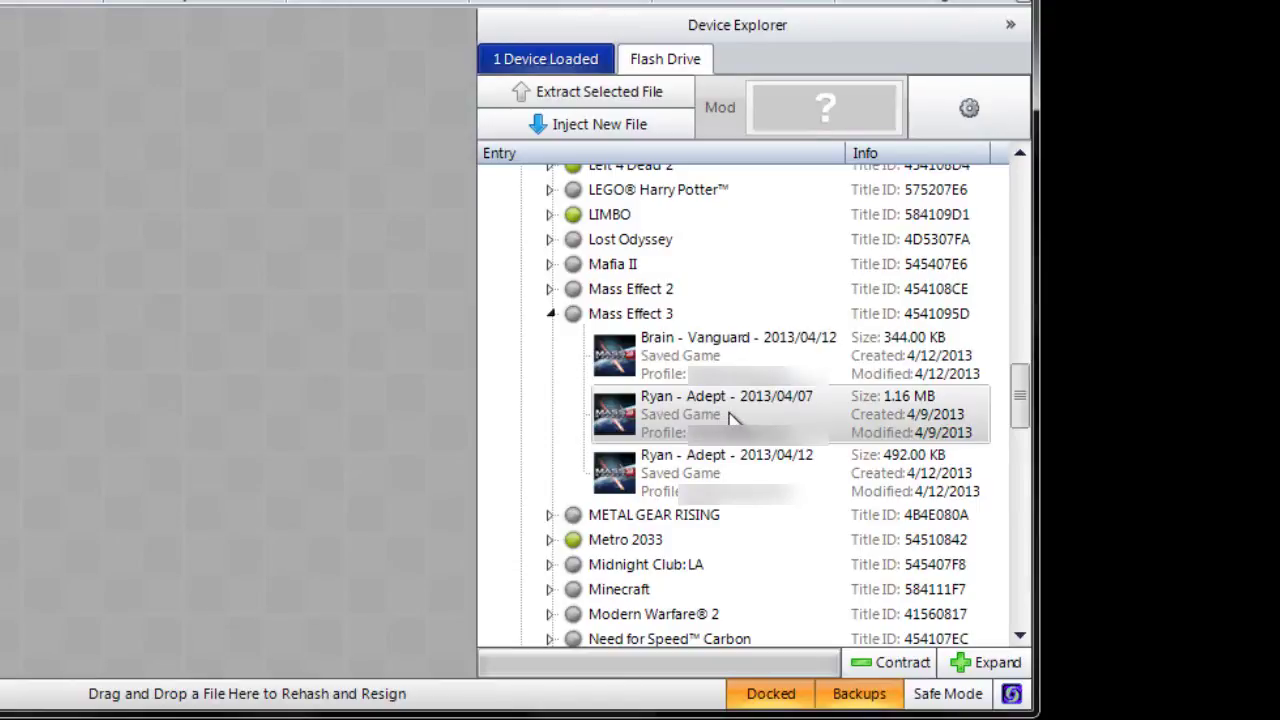
click(730, 418)
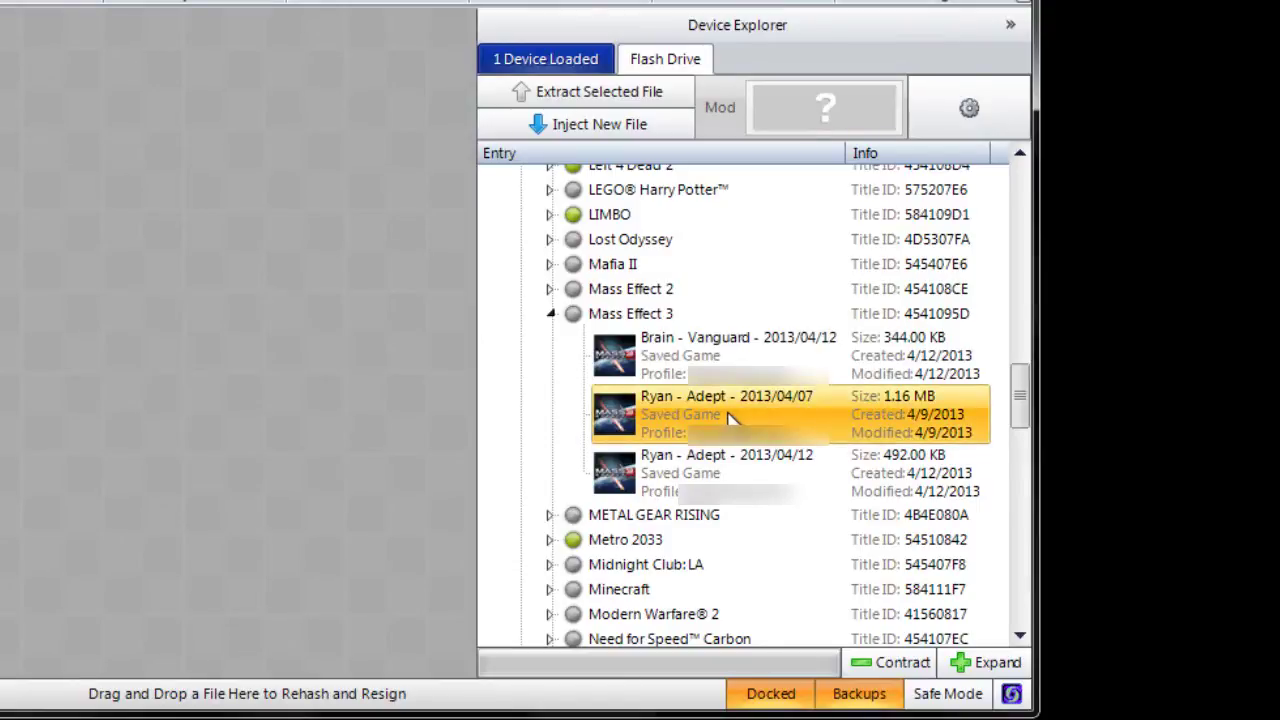
double_click(730, 418)
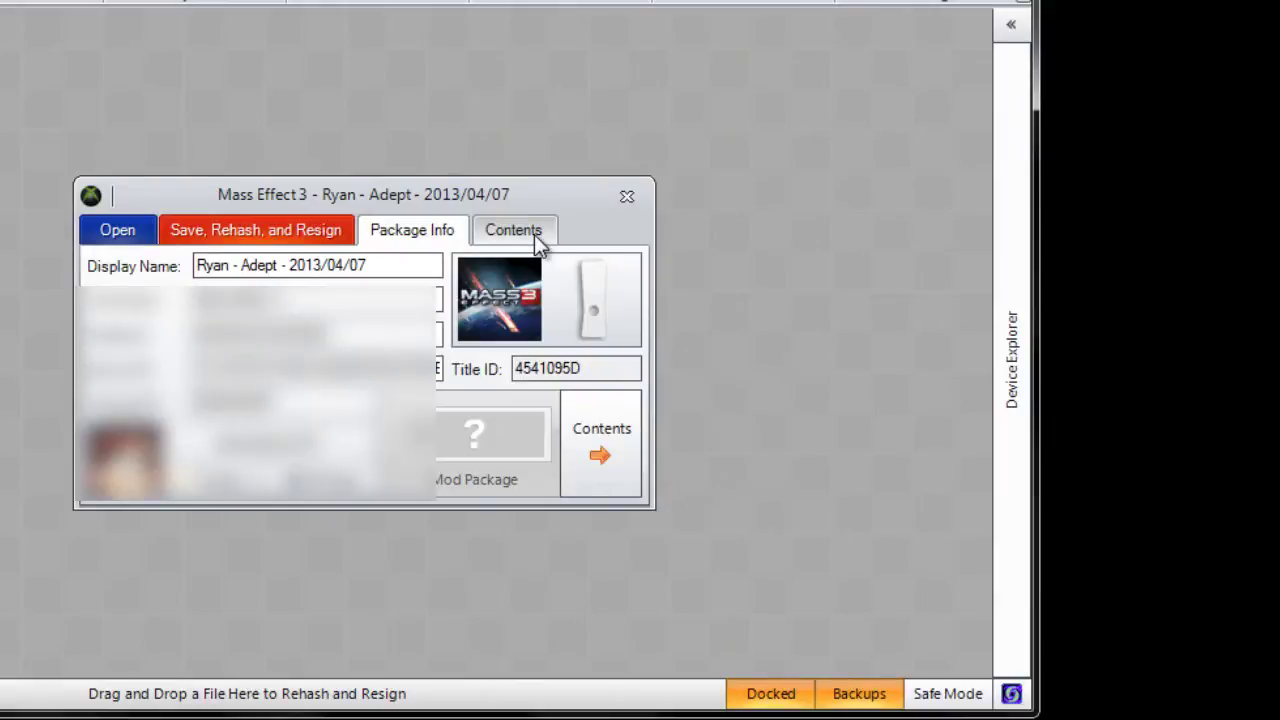
click(626, 196)
right_click(726, 418)
click(762, 424)
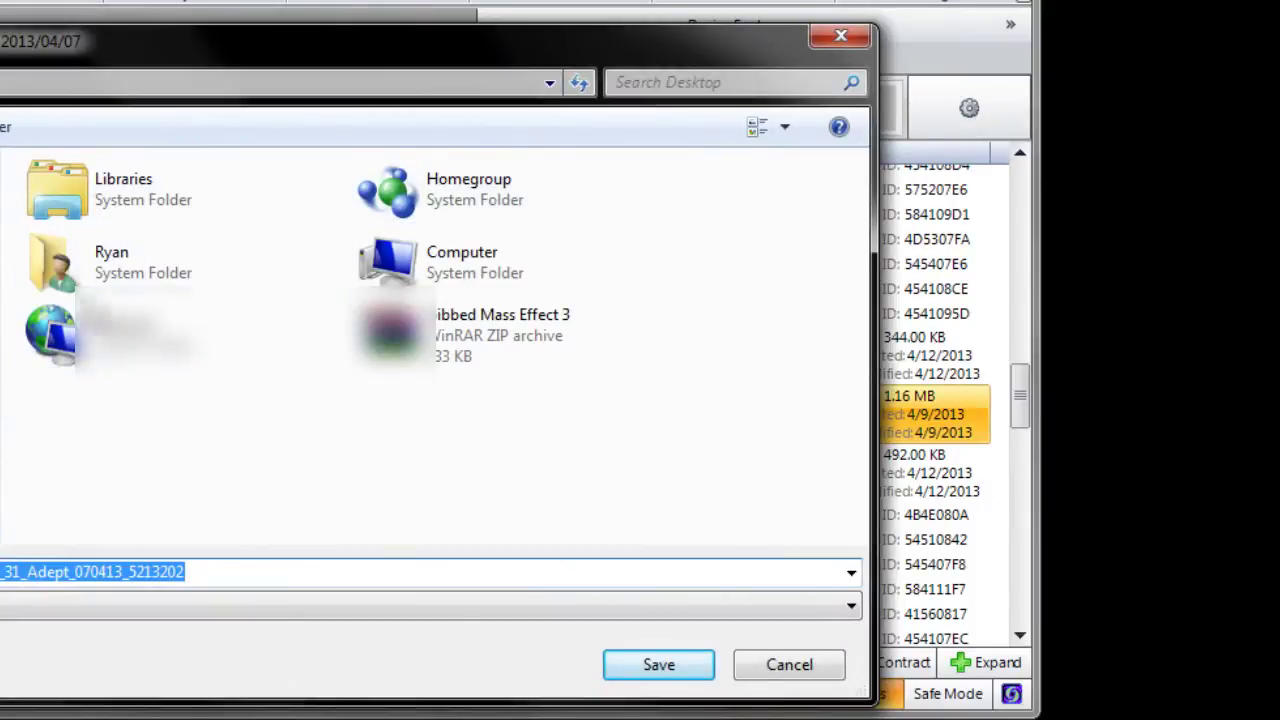
click(786, 665)
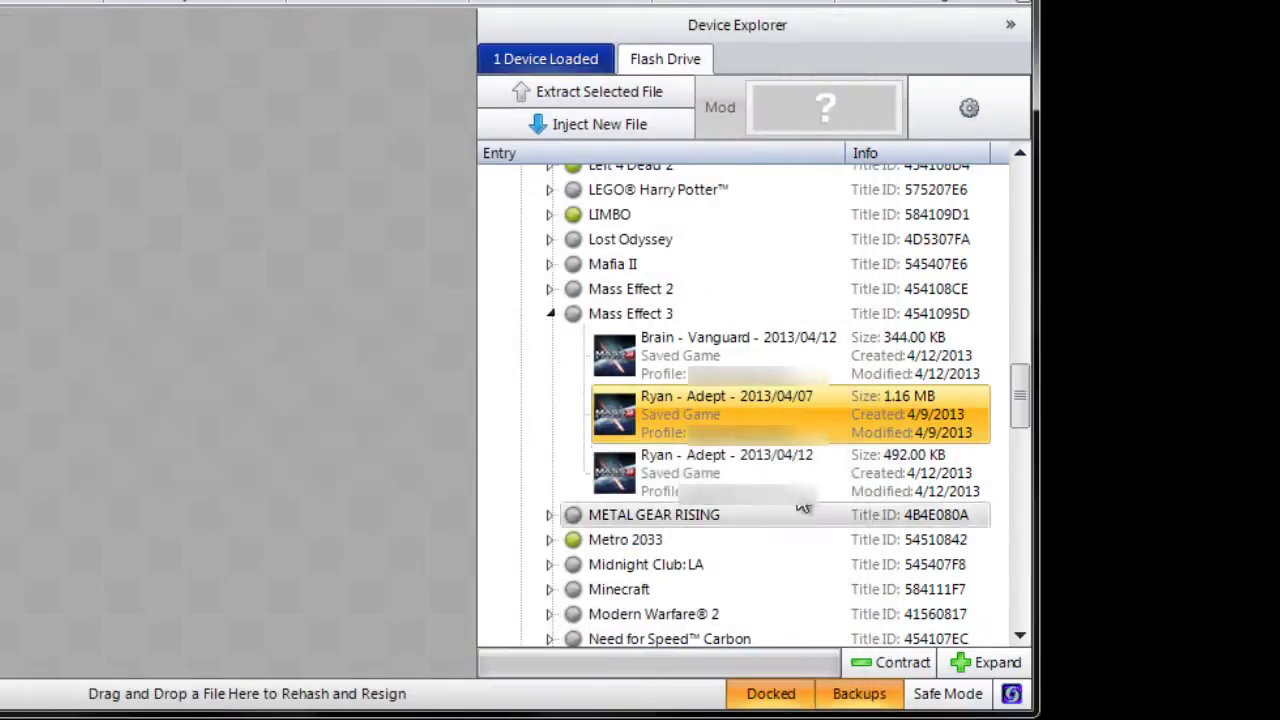
Open the Adept save package dated 2013/04/07 and show the end of its contents list
double_click(769, 404)
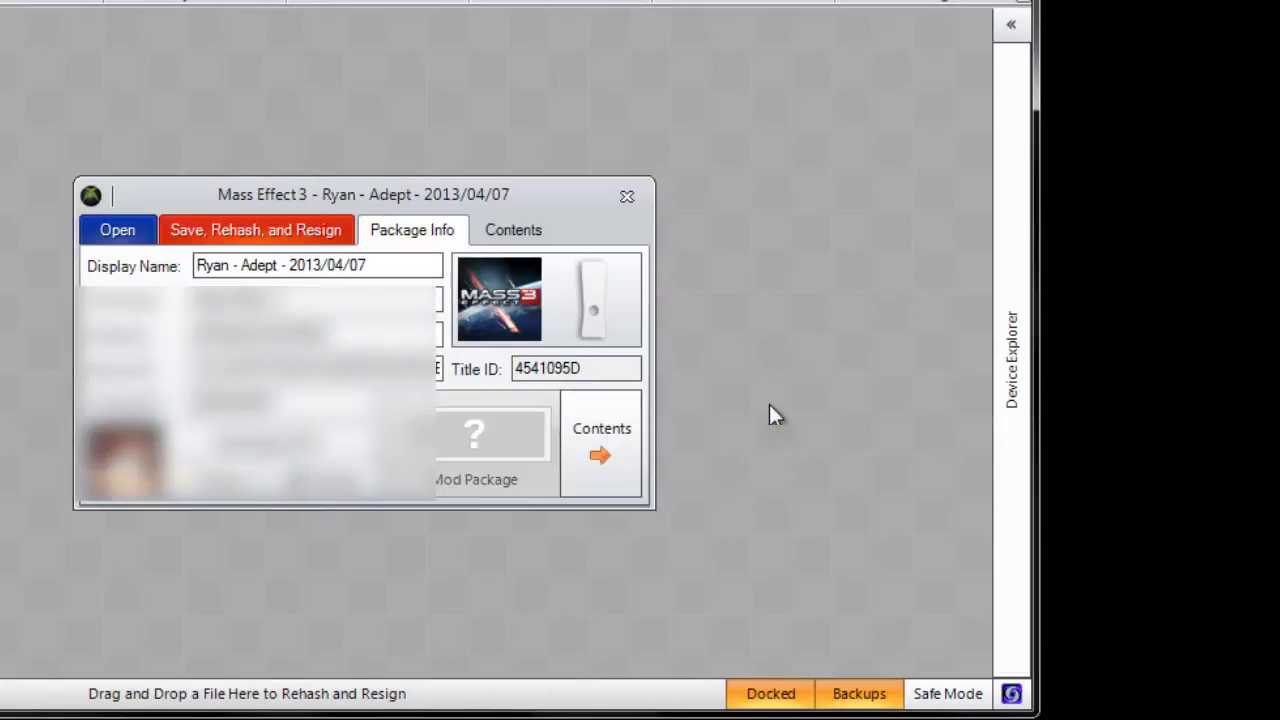
click(516, 232)
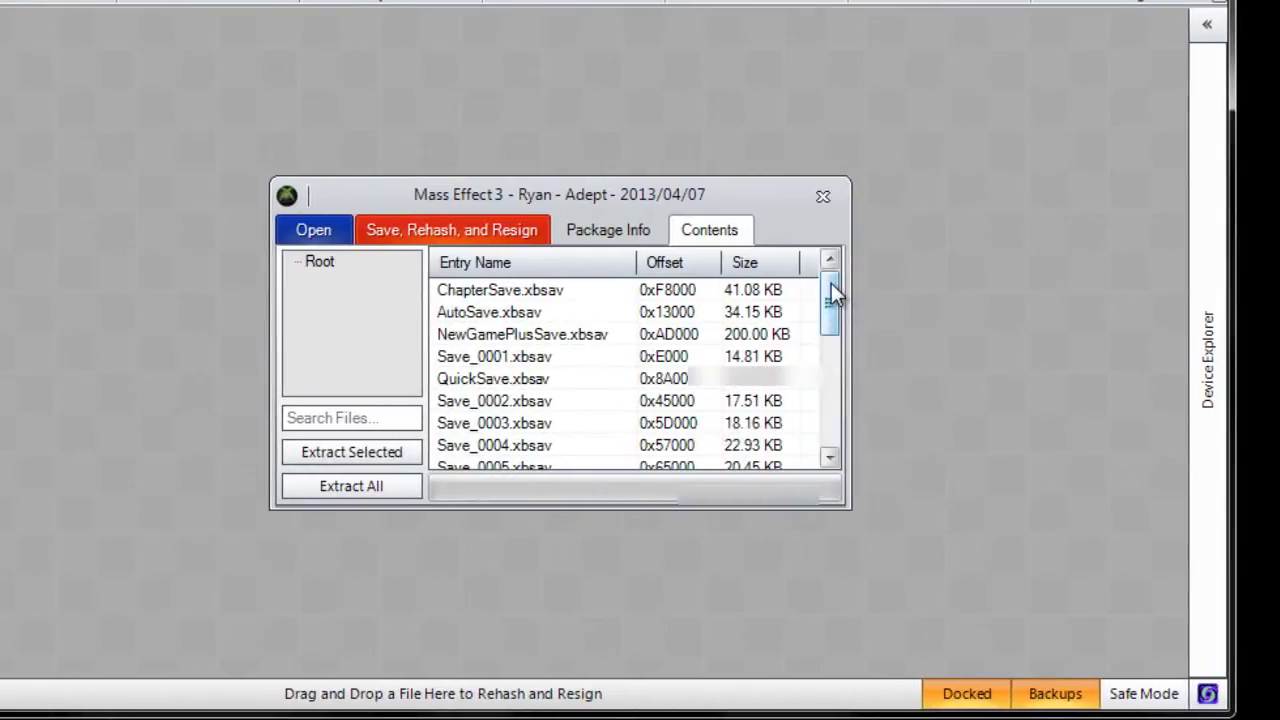
drag(797, 286, 823, 409)
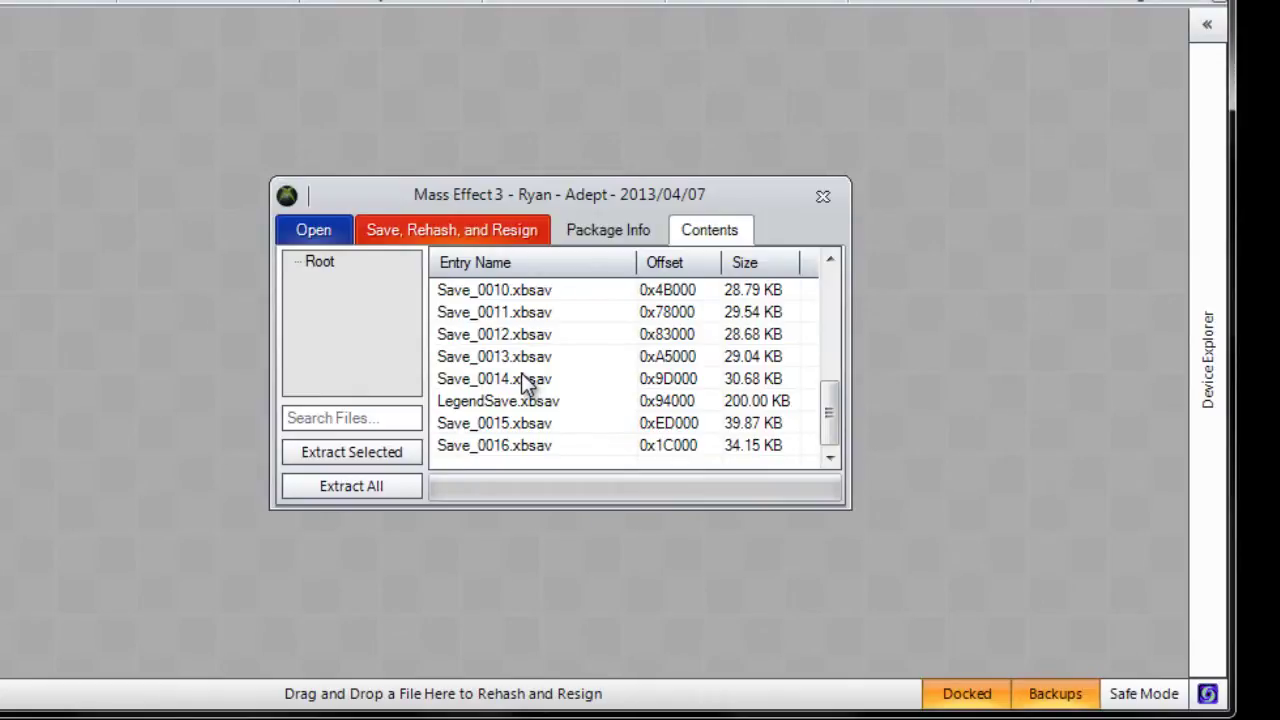
Extract Save_0016.xbsav from the package to the desktop, keeping its file name
click(500, 445)
right_click(510, 447)
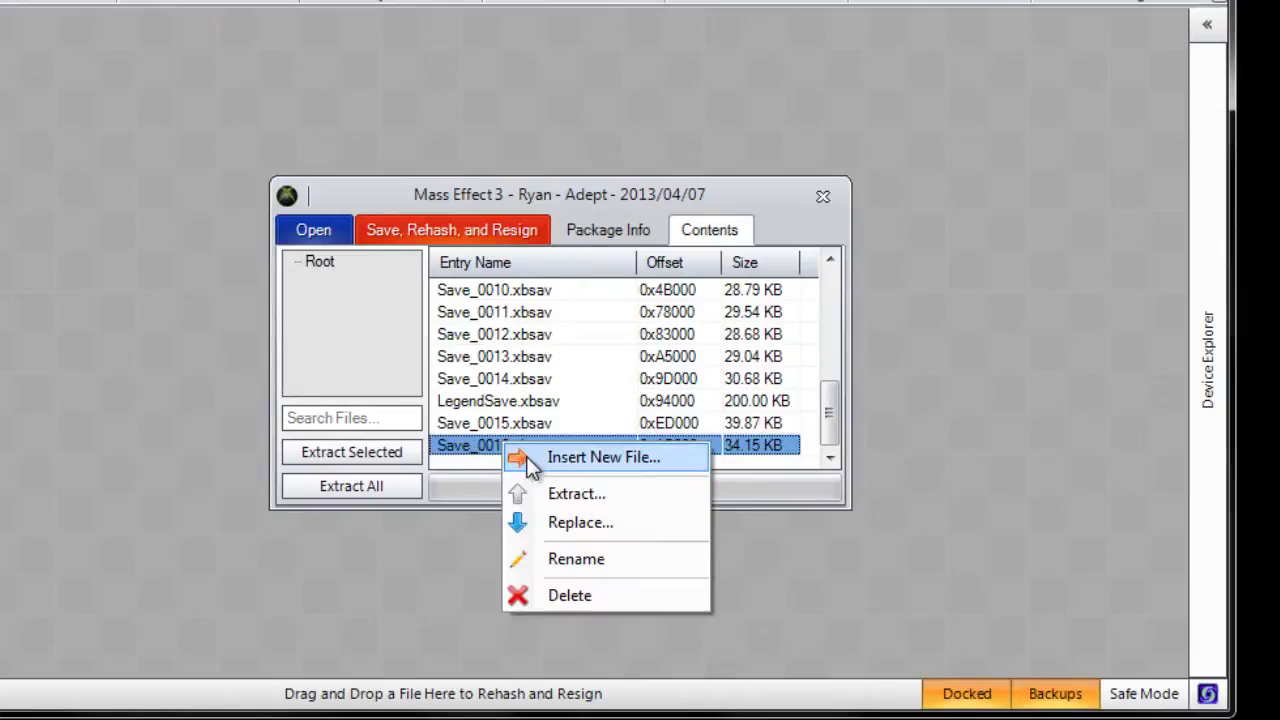
click(565, 493)
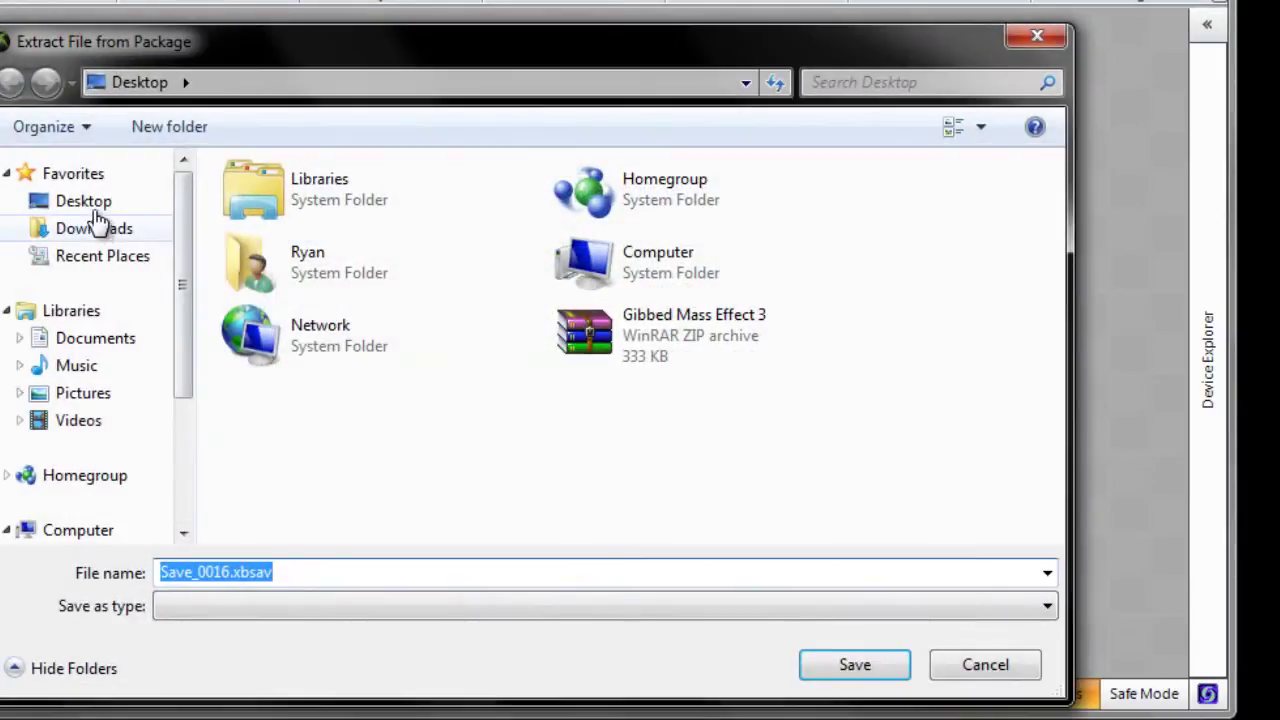
click(694, 577)
click(837, 674)
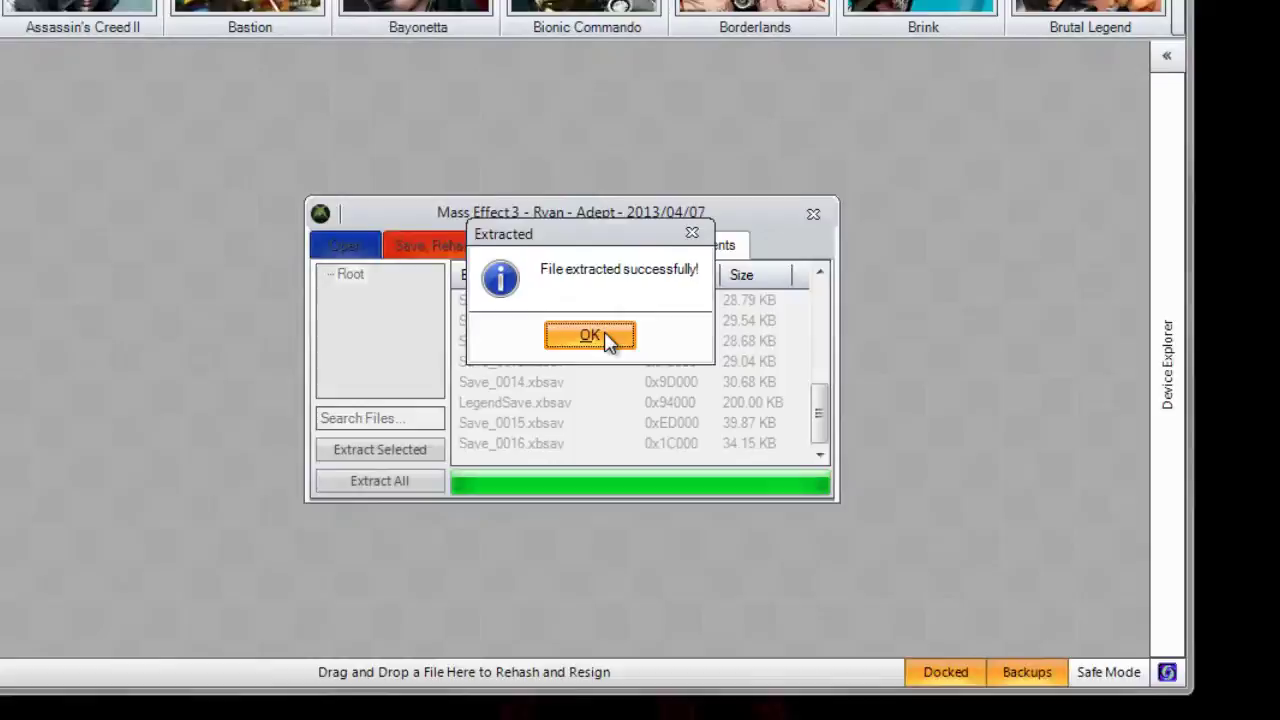
click(590, 336)
Minimize Horizon and extract the Gibbed Mass Effect 3 archive into its own folder on the desktop
click(909, 124)
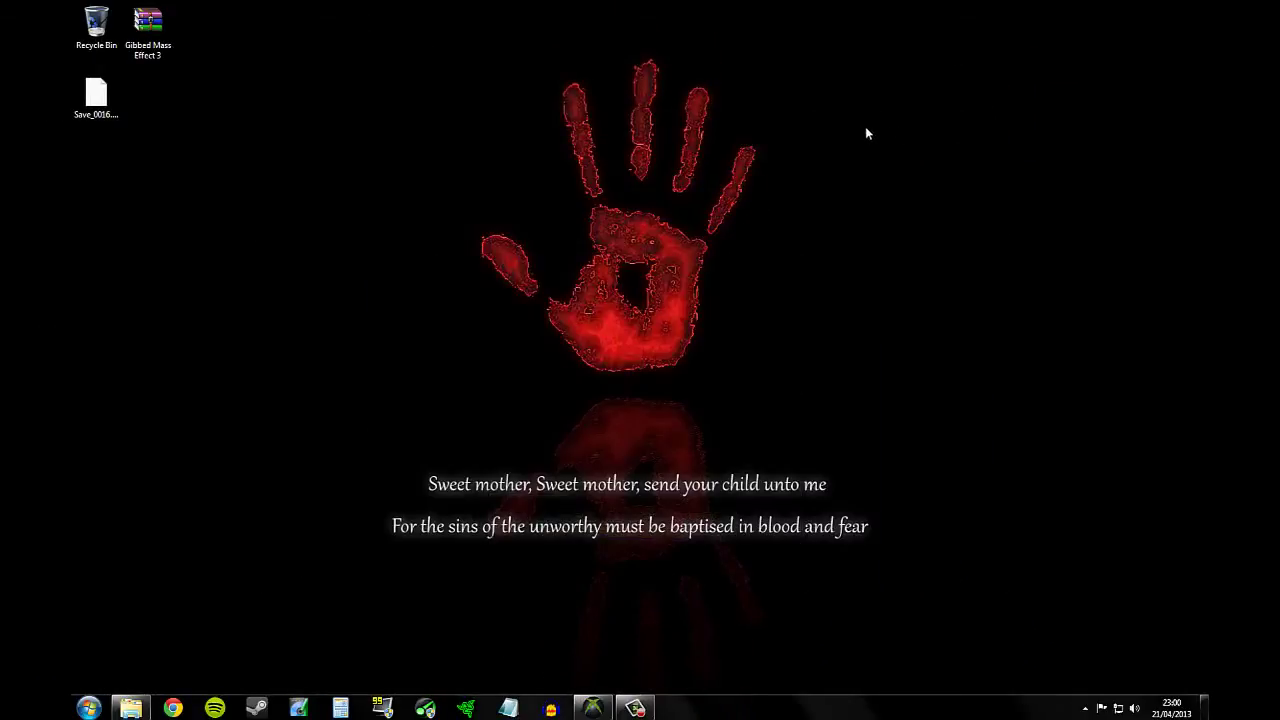
right_click(148, 22)
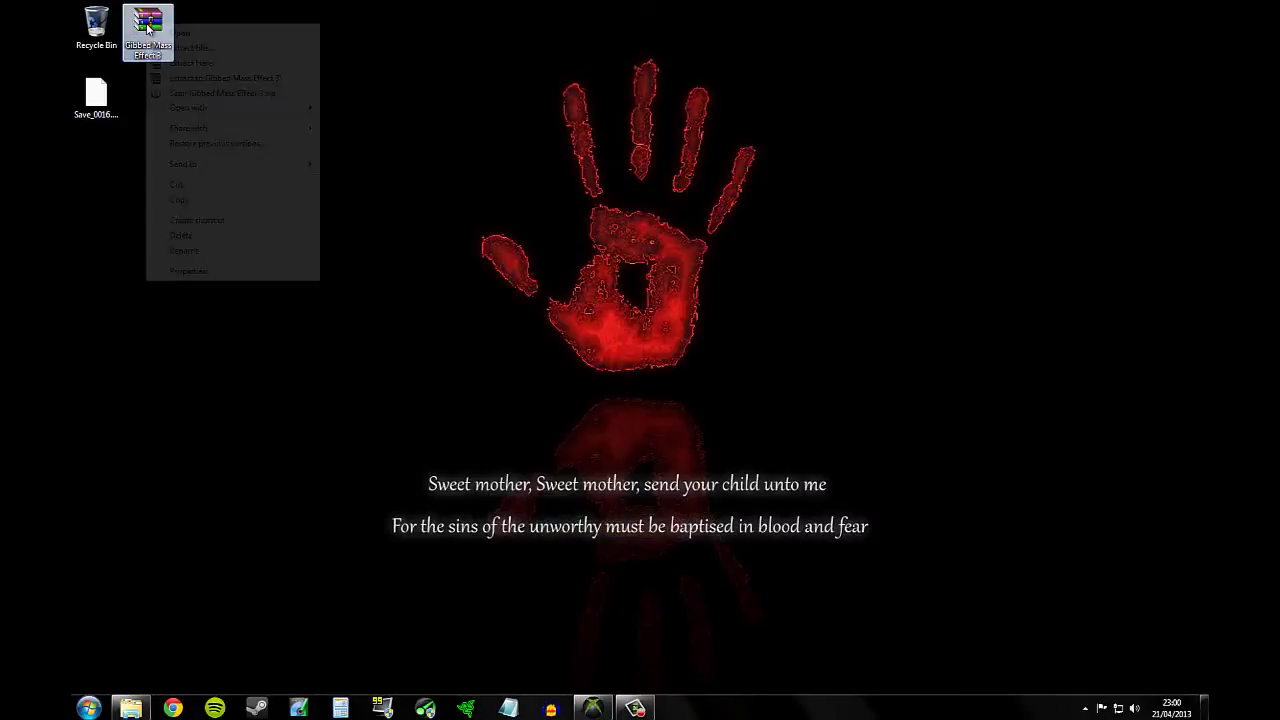
click(187, 79)
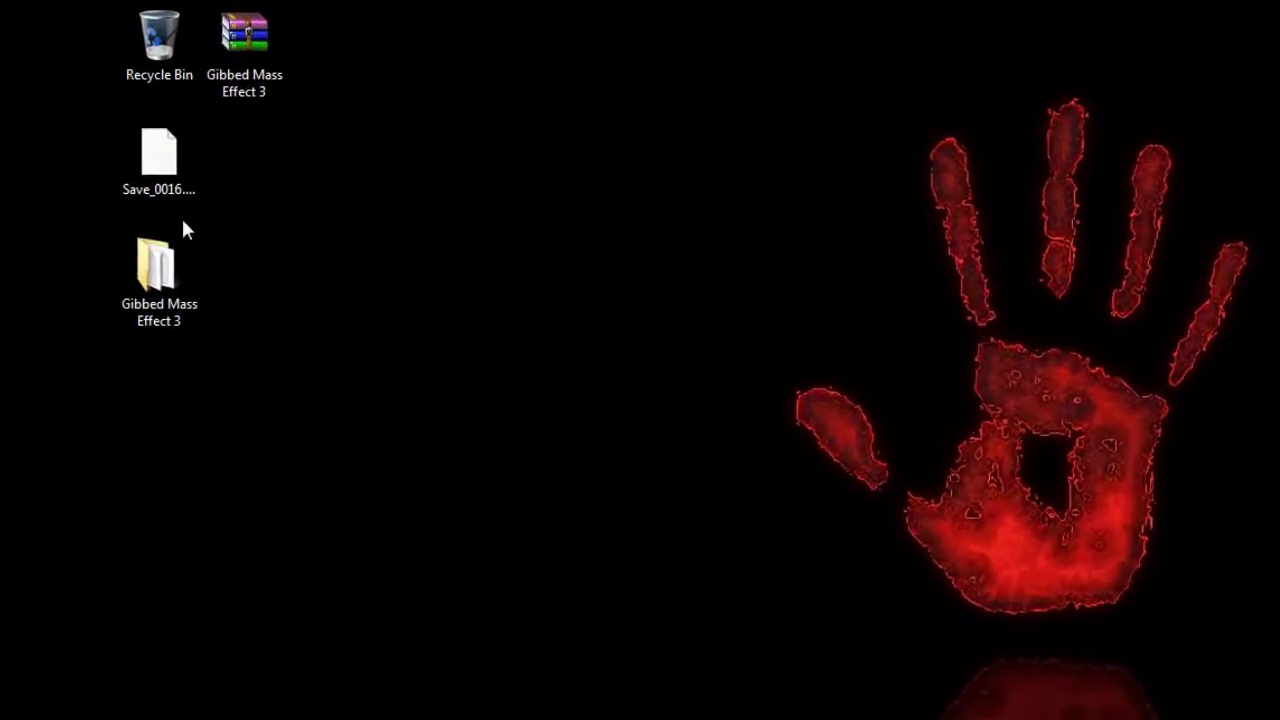
Launch Gibbed.MassEffect3.SaveEdit from the saveedit subfolder of the extracted Gibbed Mass Effect 3 folder, and put the folder window away
double_click(156, 265)
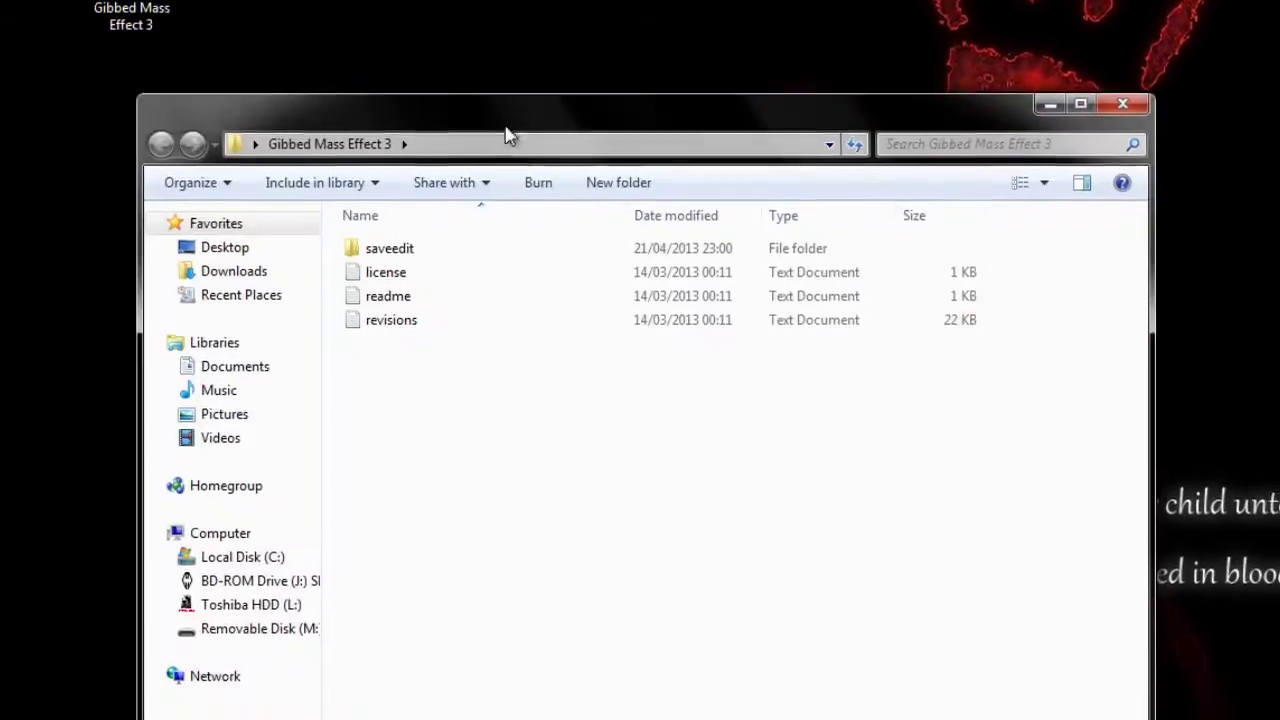
click(440, 237)
double_click(440, 237)
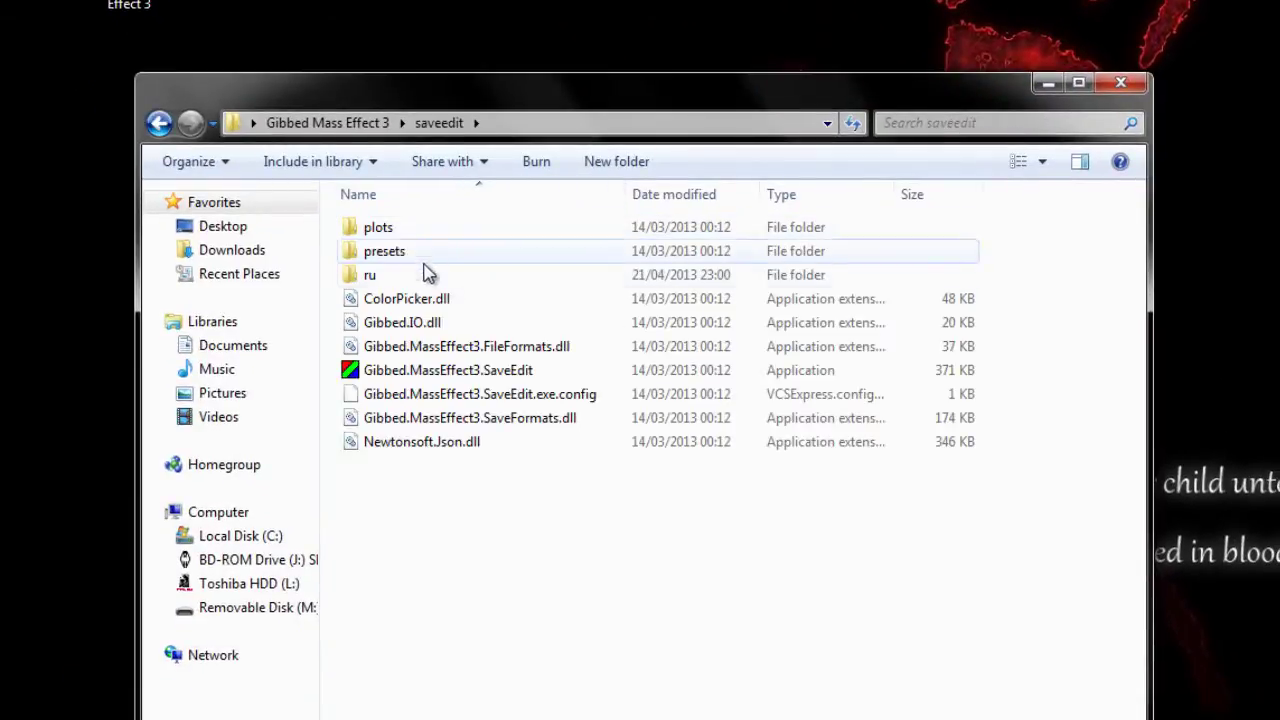
double_click(440, 370)
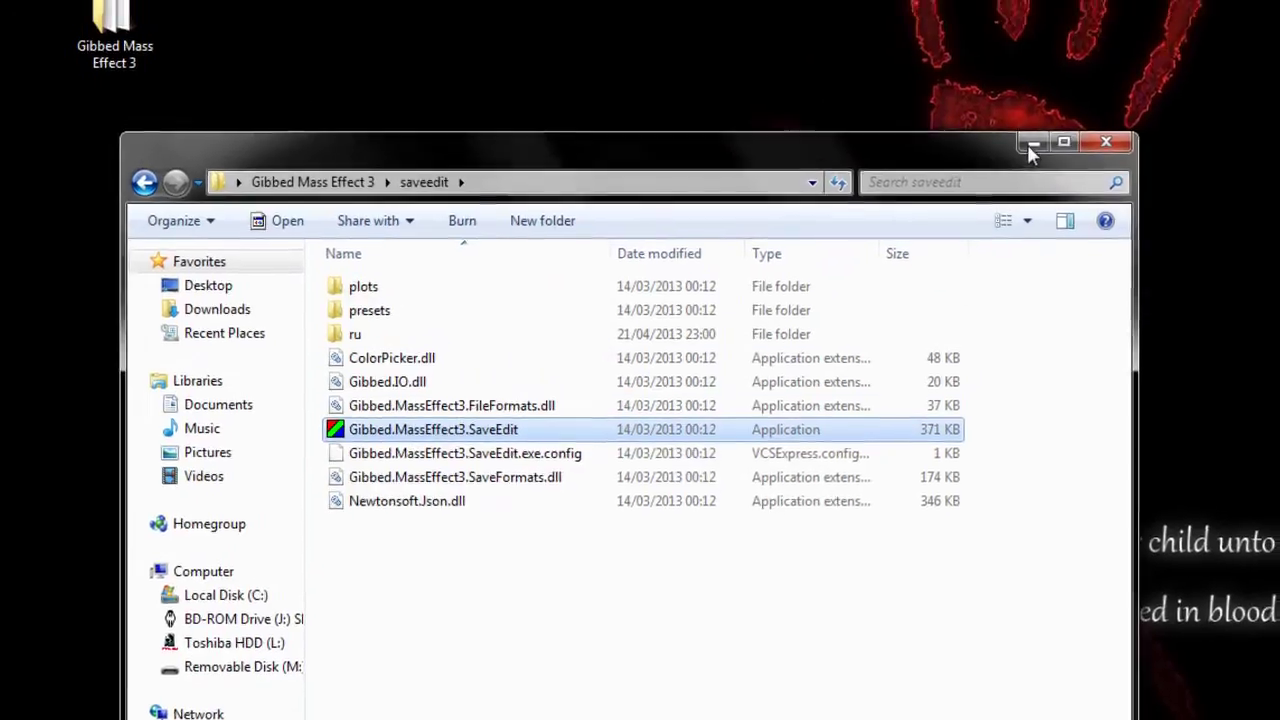
click(1121, 83)
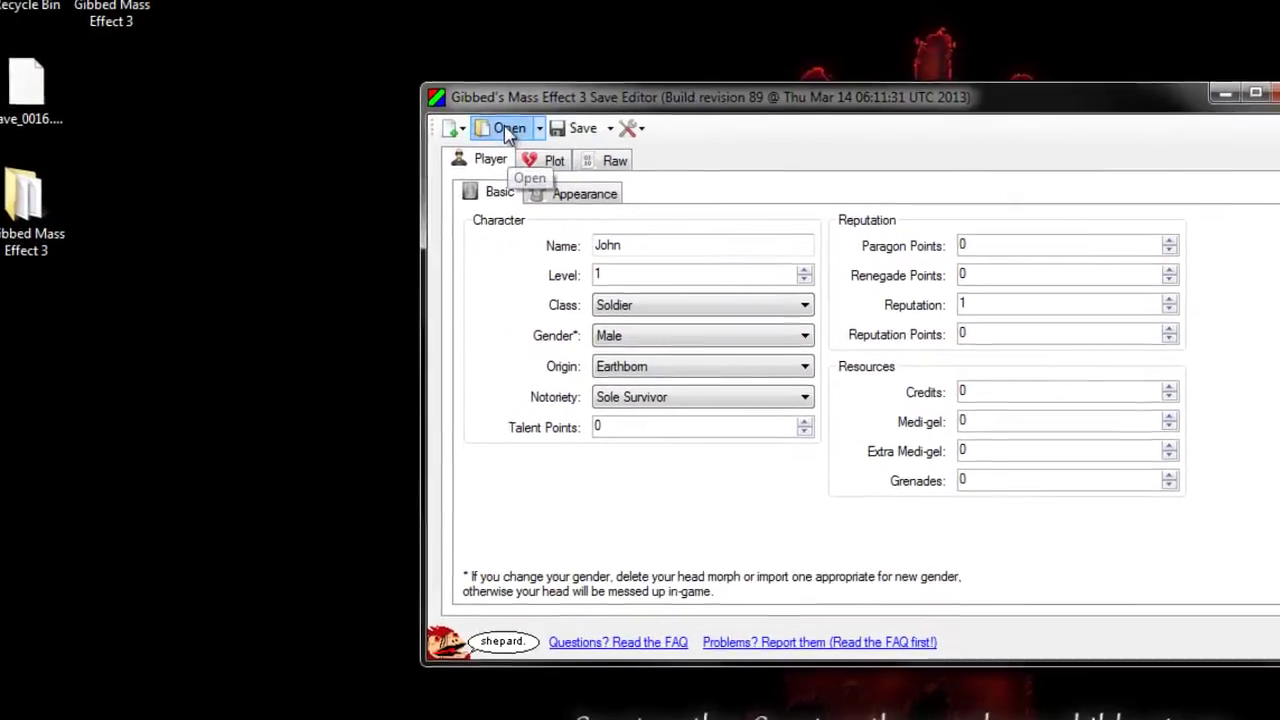
Open Save_0016.xbsav from the desktop in the save editor and review the available character classes
click(343, 113)
click(578, 418)
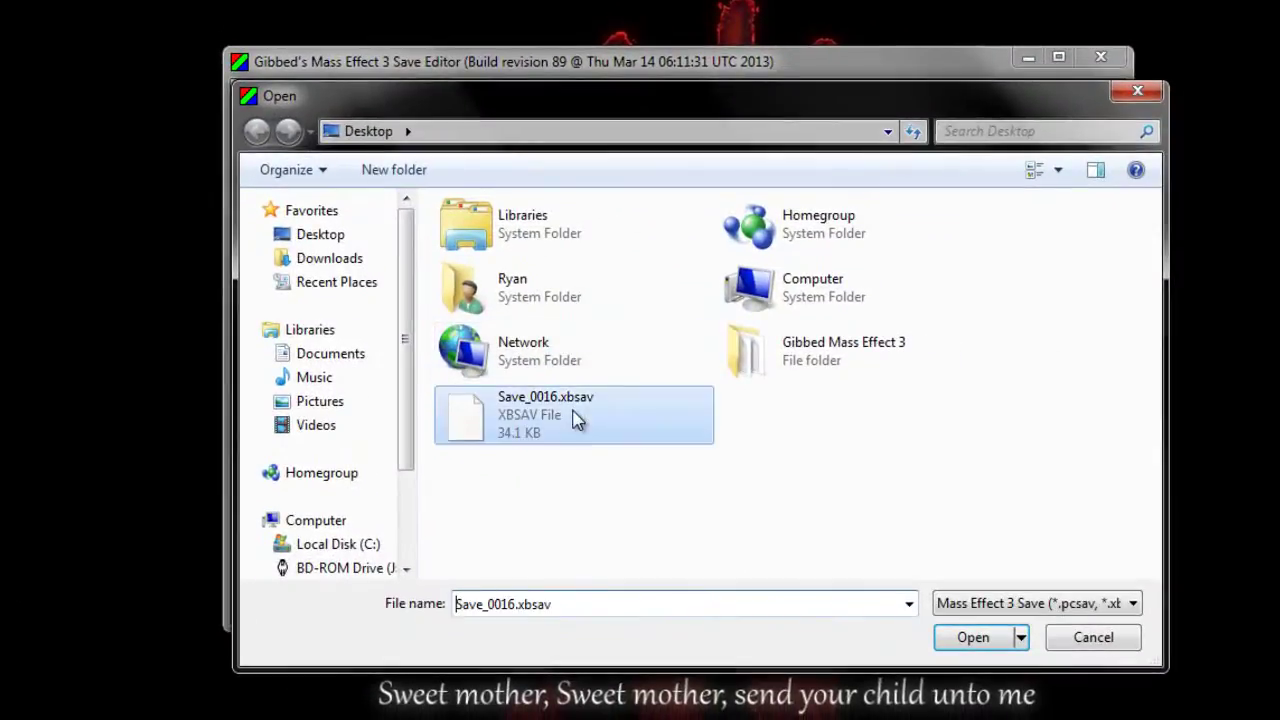
click(986, 645)
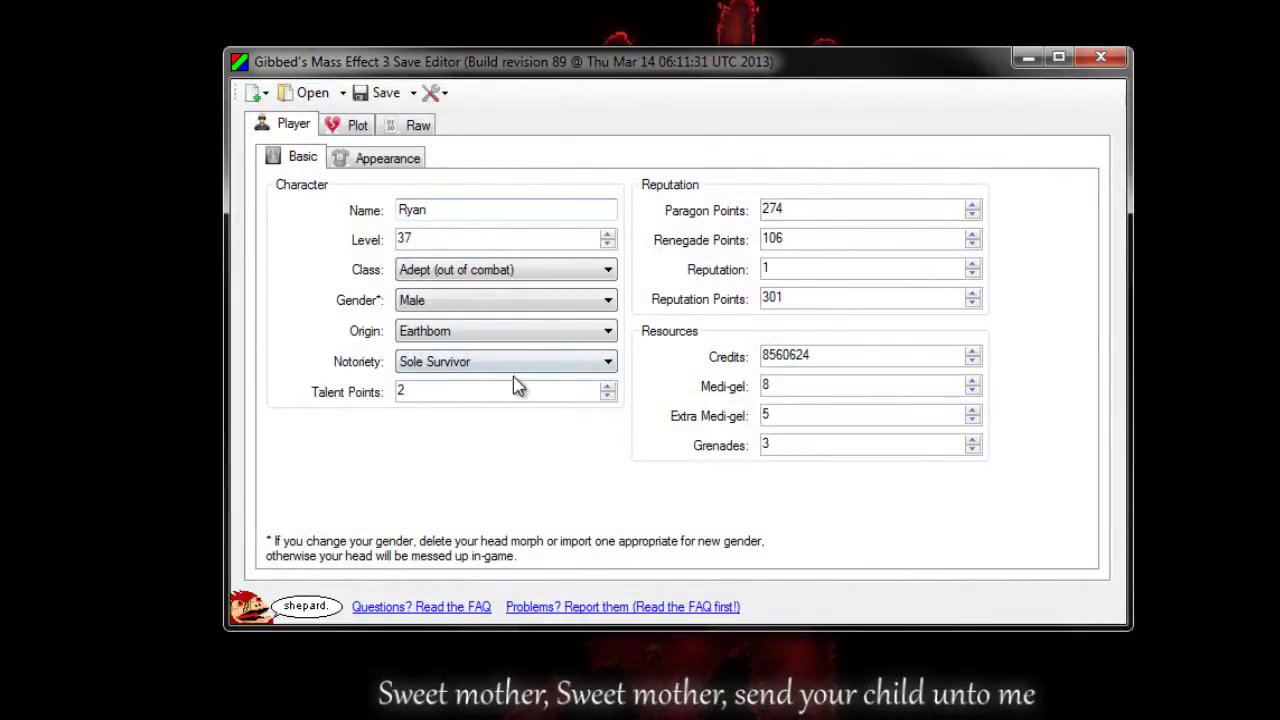
click(477, 272)
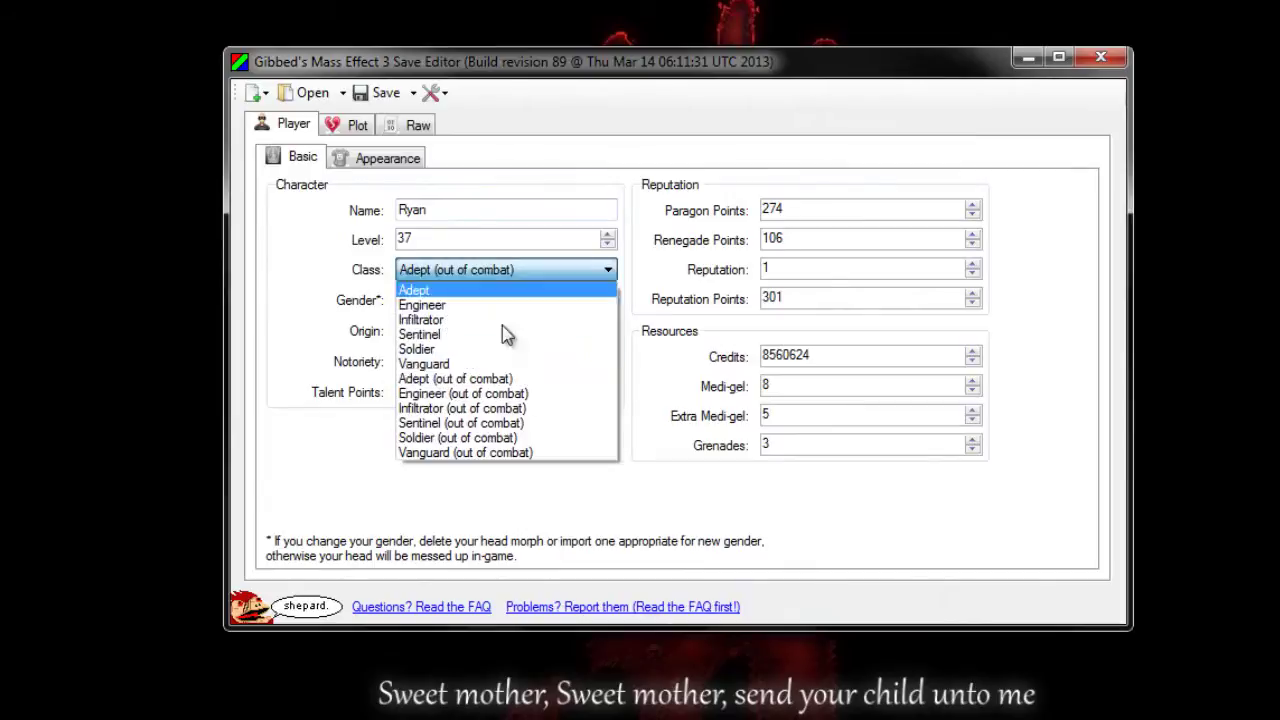
click(272, 338)
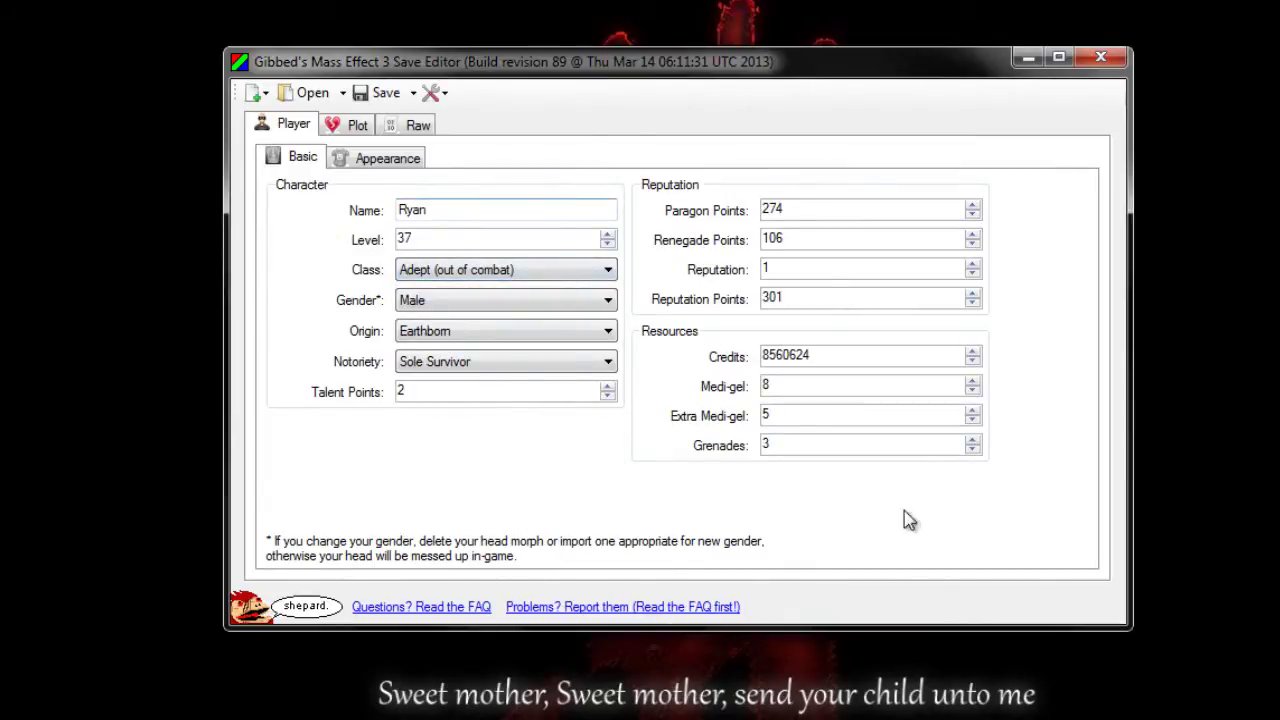
Show the save's raw data, expand the squad's Player entry and open its GAW Assets collection for editing
click(414, 133)
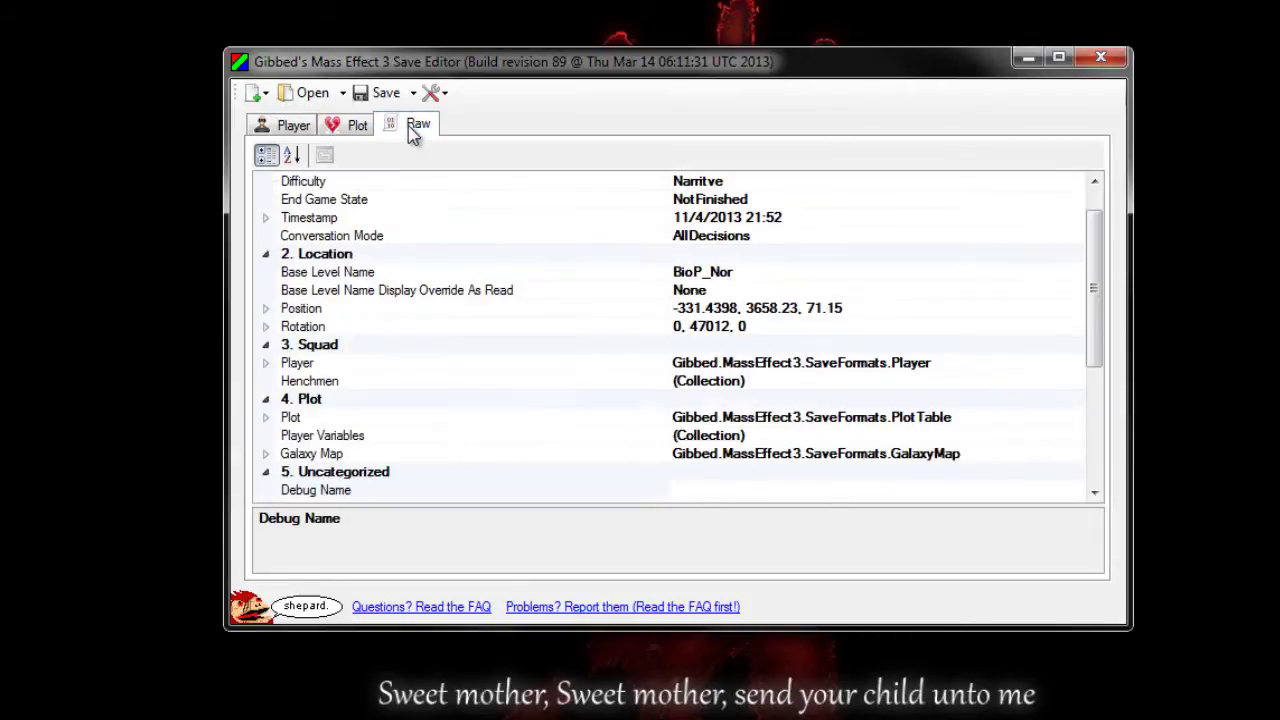
click(265, 365)
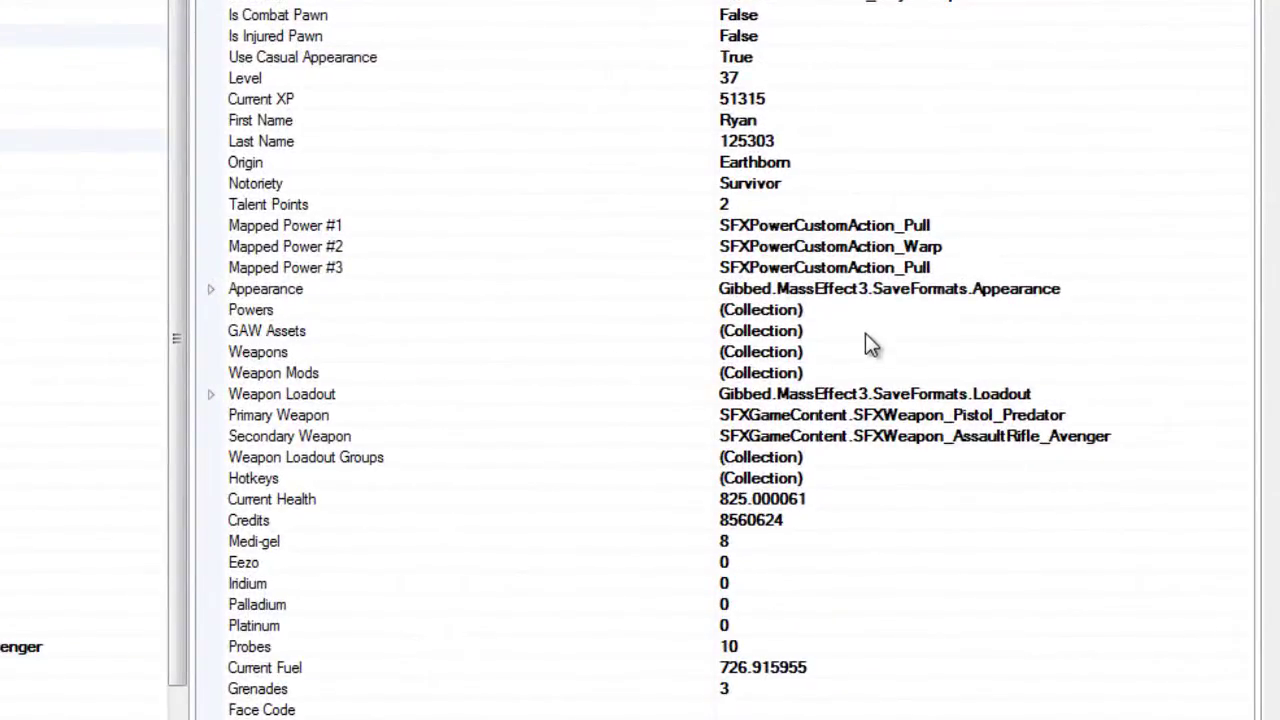
click(866, 333)
click(1242, 331)
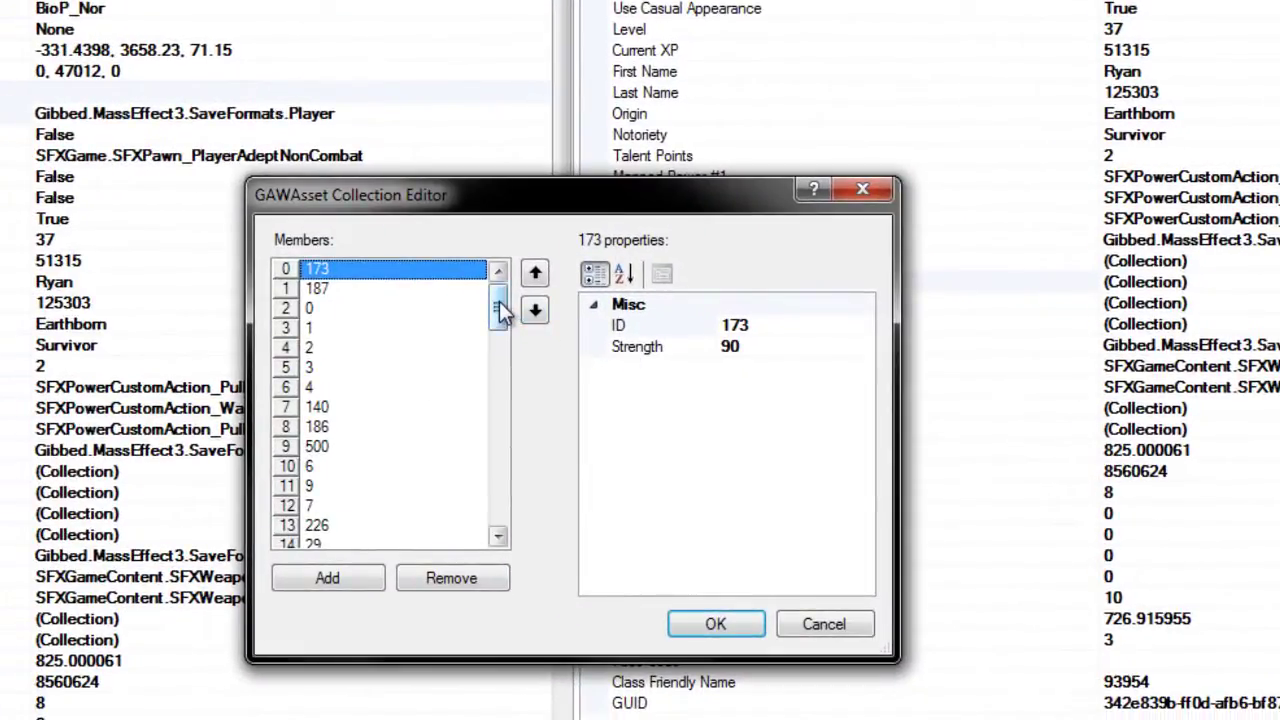
Set the Strength of the GAW asset with ID 187 to 999999 and accept the collection changes
drag(499, 312, 494, 220)
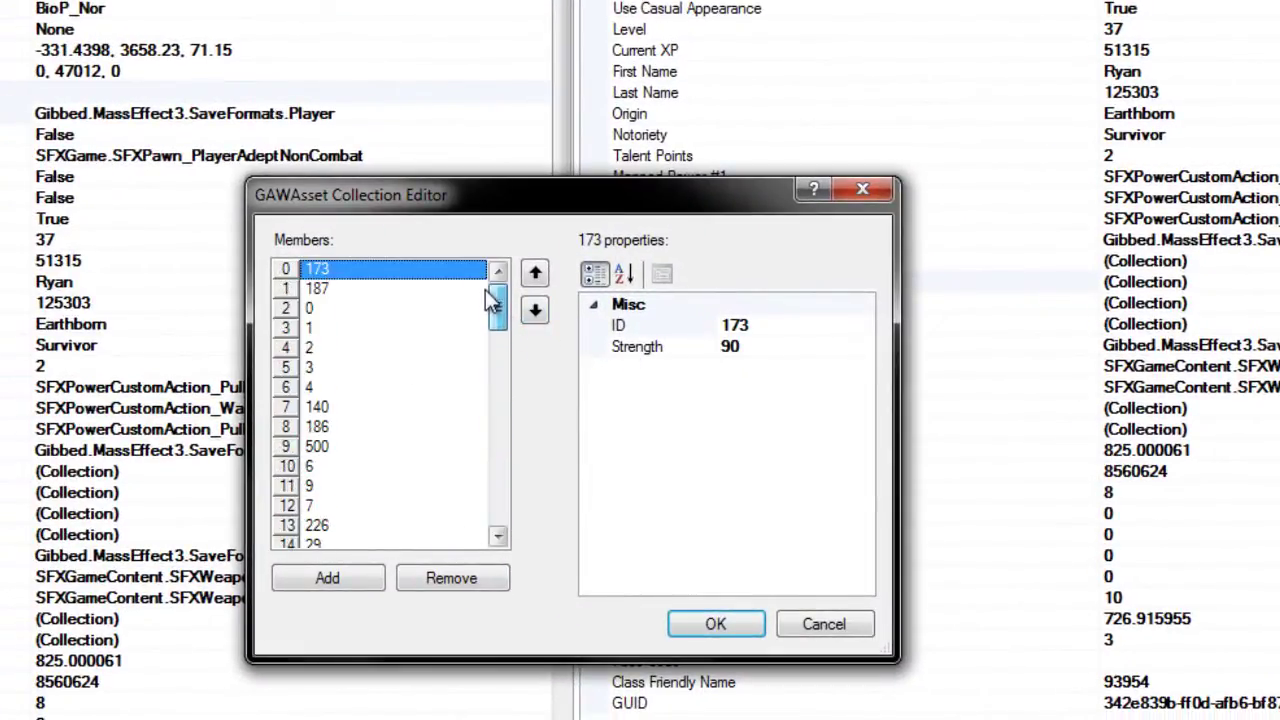
click(318, 289)
click(766, 349)
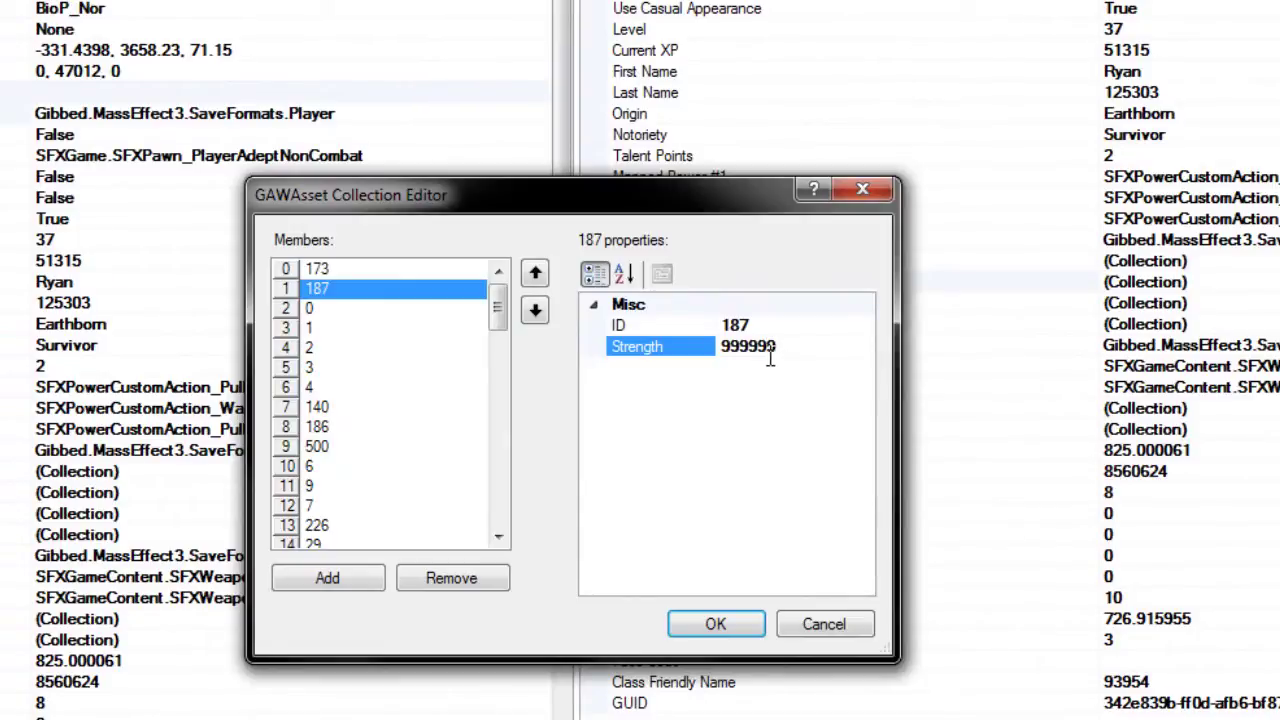
text(999999)
click(716, 628)
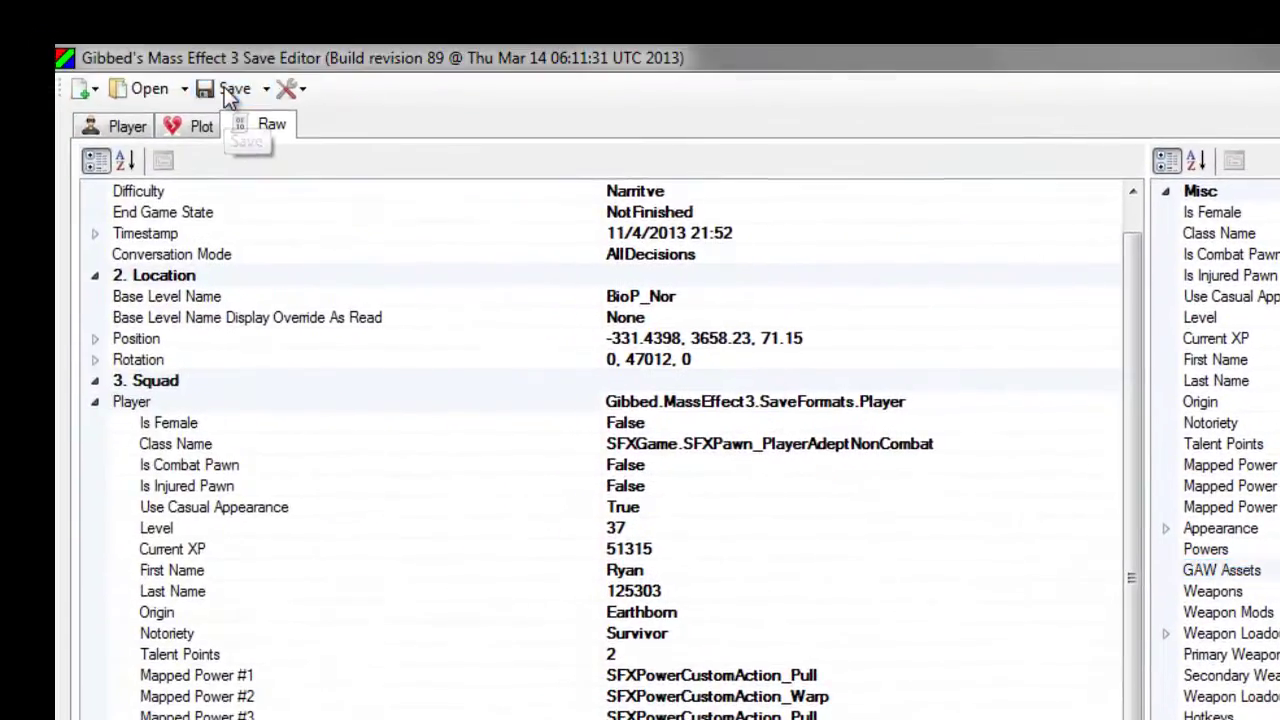
Save the edited save over Save_0016.xbsav on the desktop and close the save editor
click(228, 89)
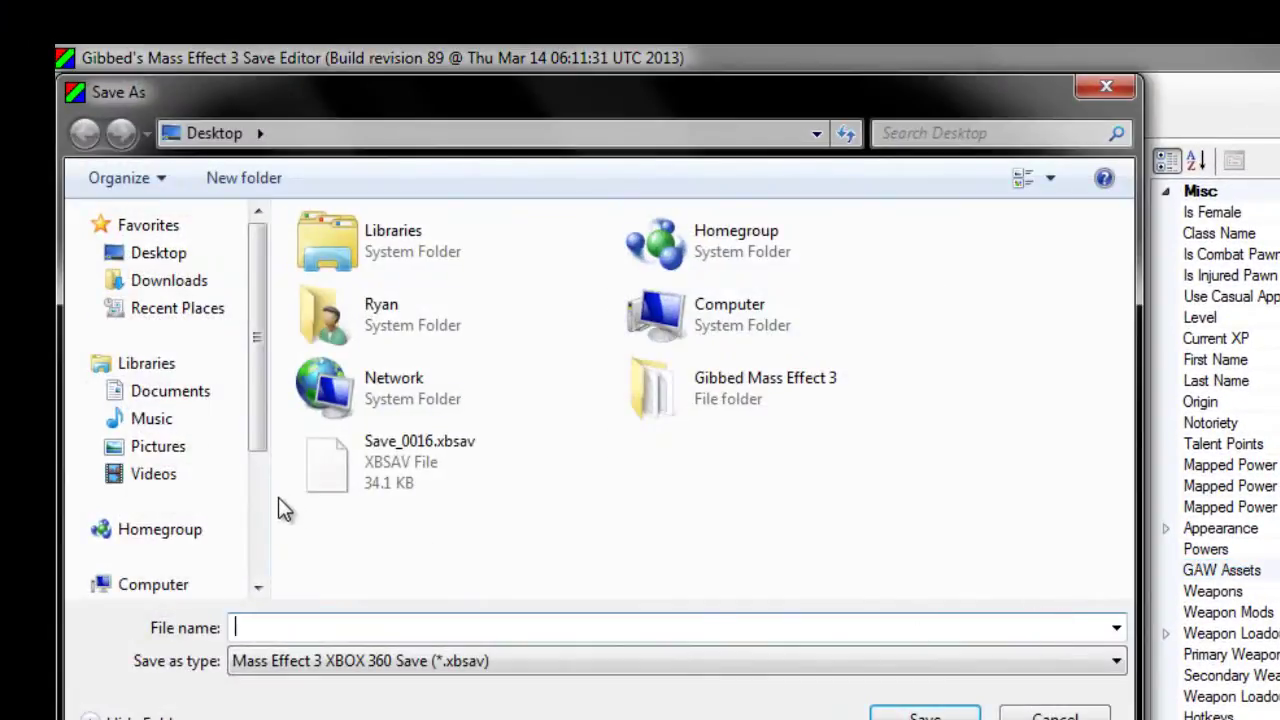
click(430, 480)
click(925, 716)
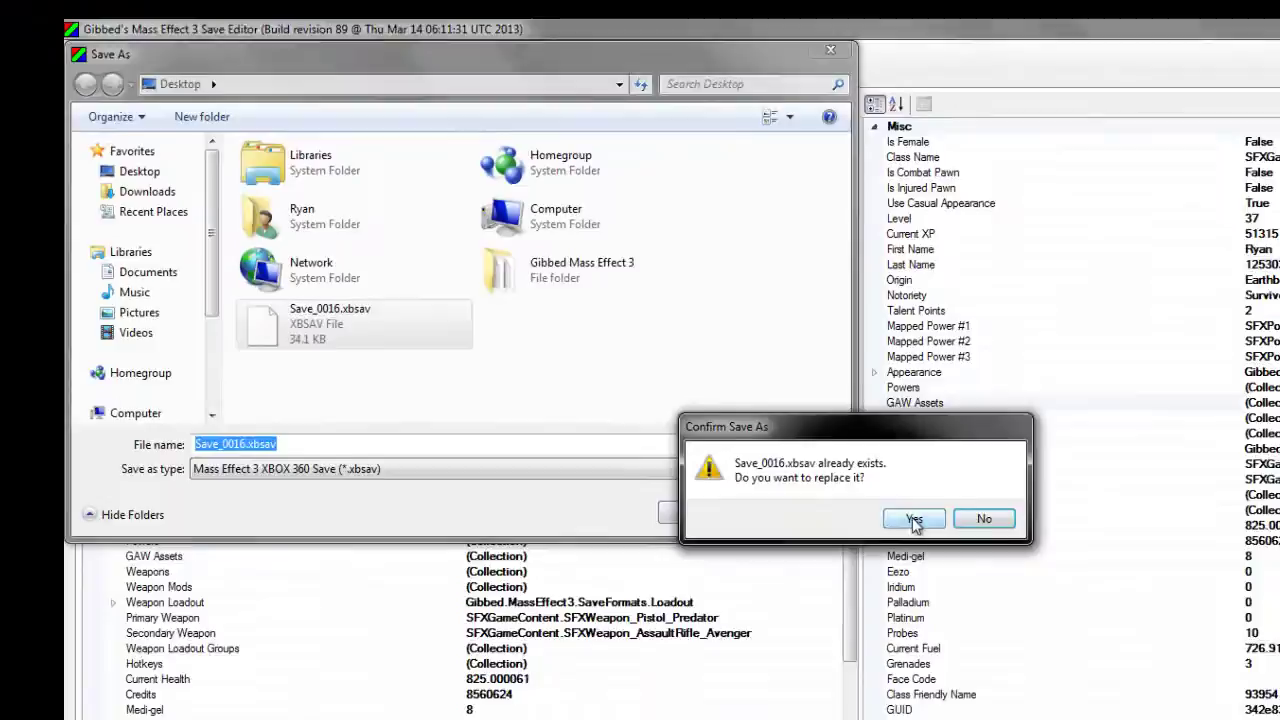
click(914, 519)
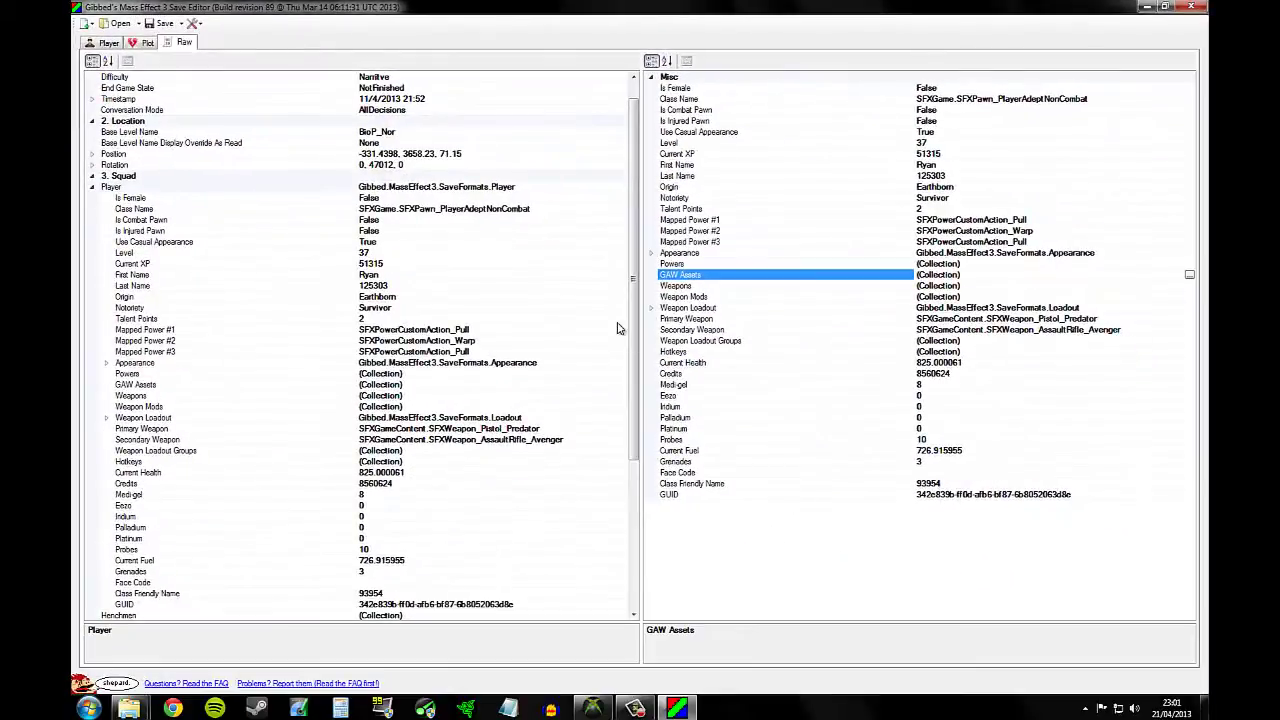
click(1190, 7)
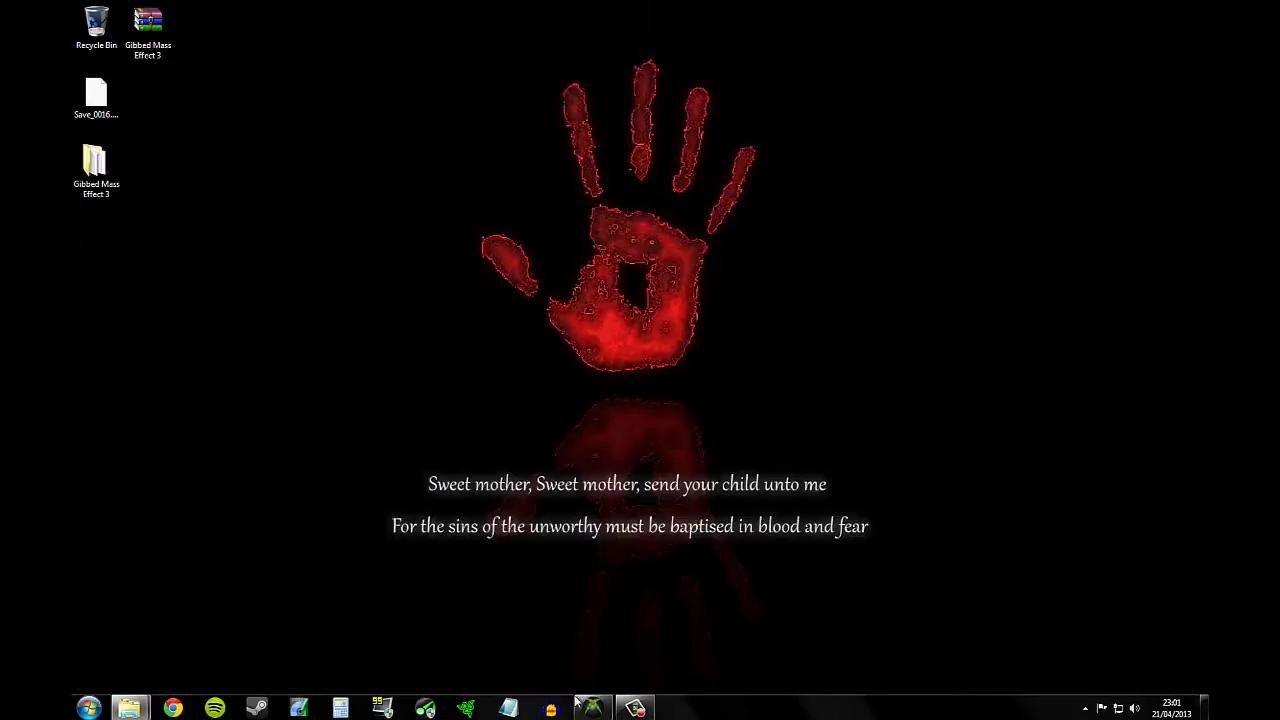
Switch to Horizon and replace Save_0016.xbsav in the Mass Effect 3 package with the edited Save_0016.xbsav from the desktop
click(603, 708)
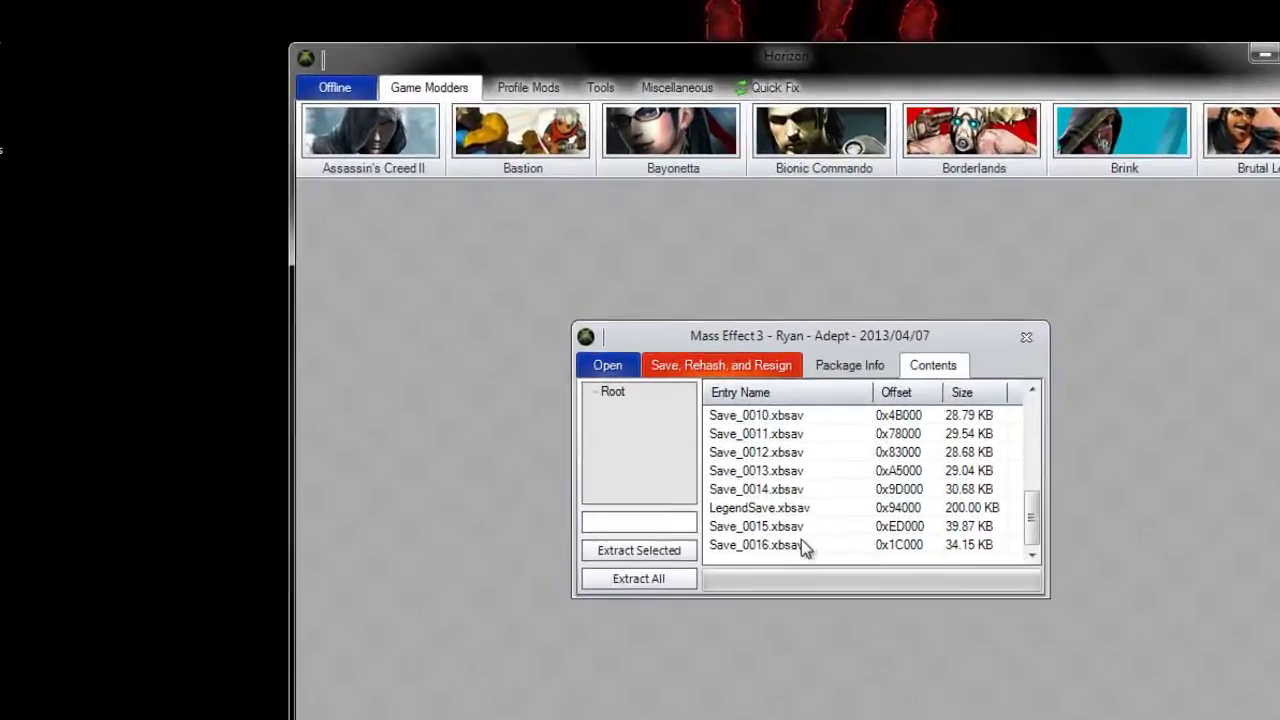
click(620, 433)
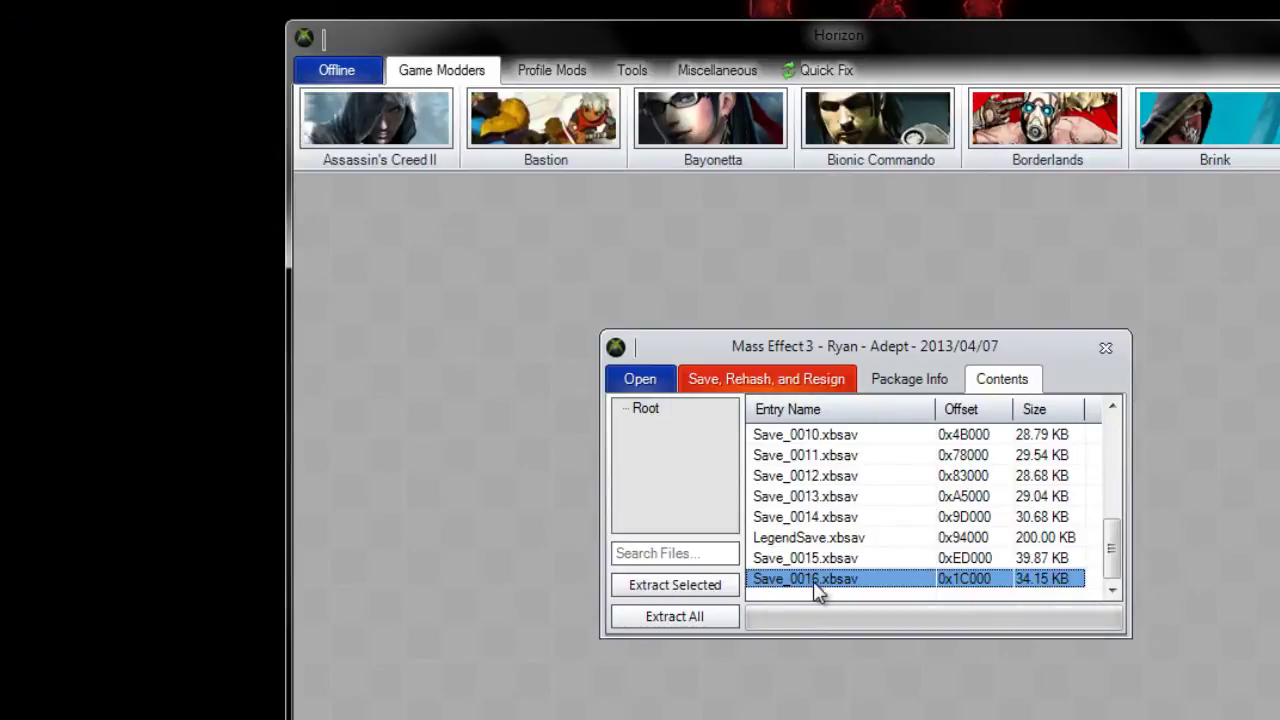
right_click(815, 583)
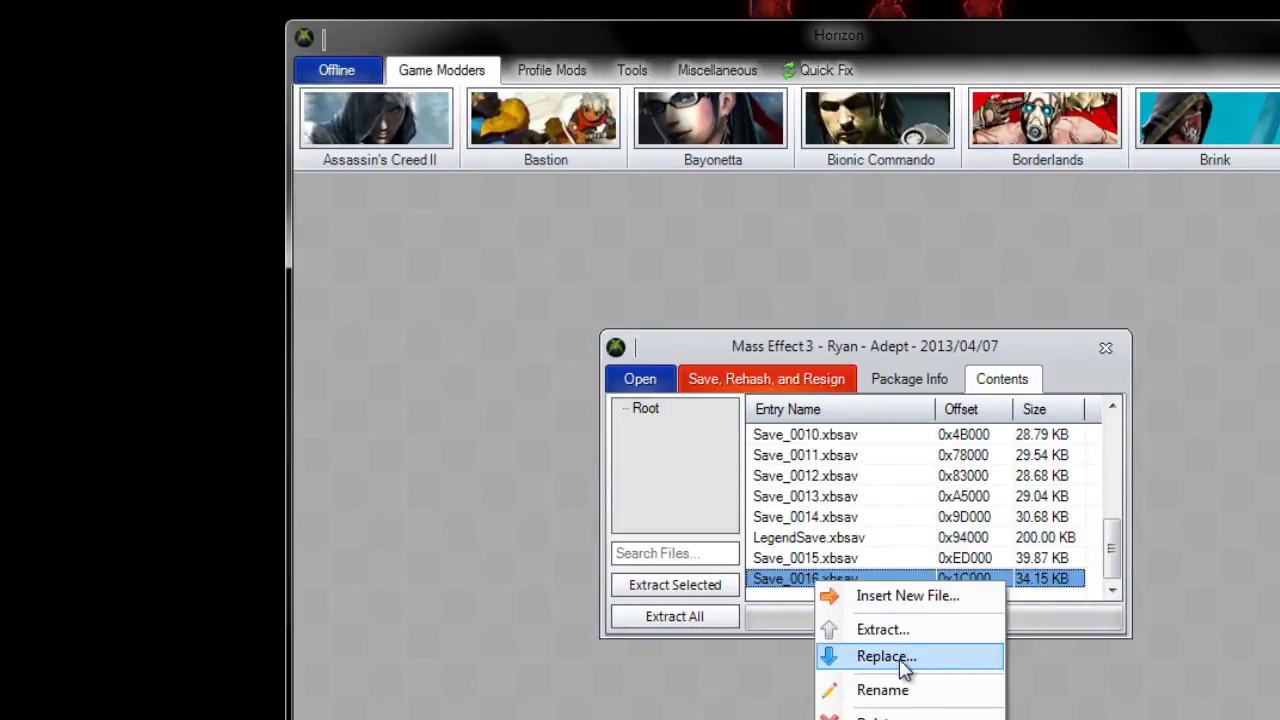
click(911, 657)
click(935, 555)
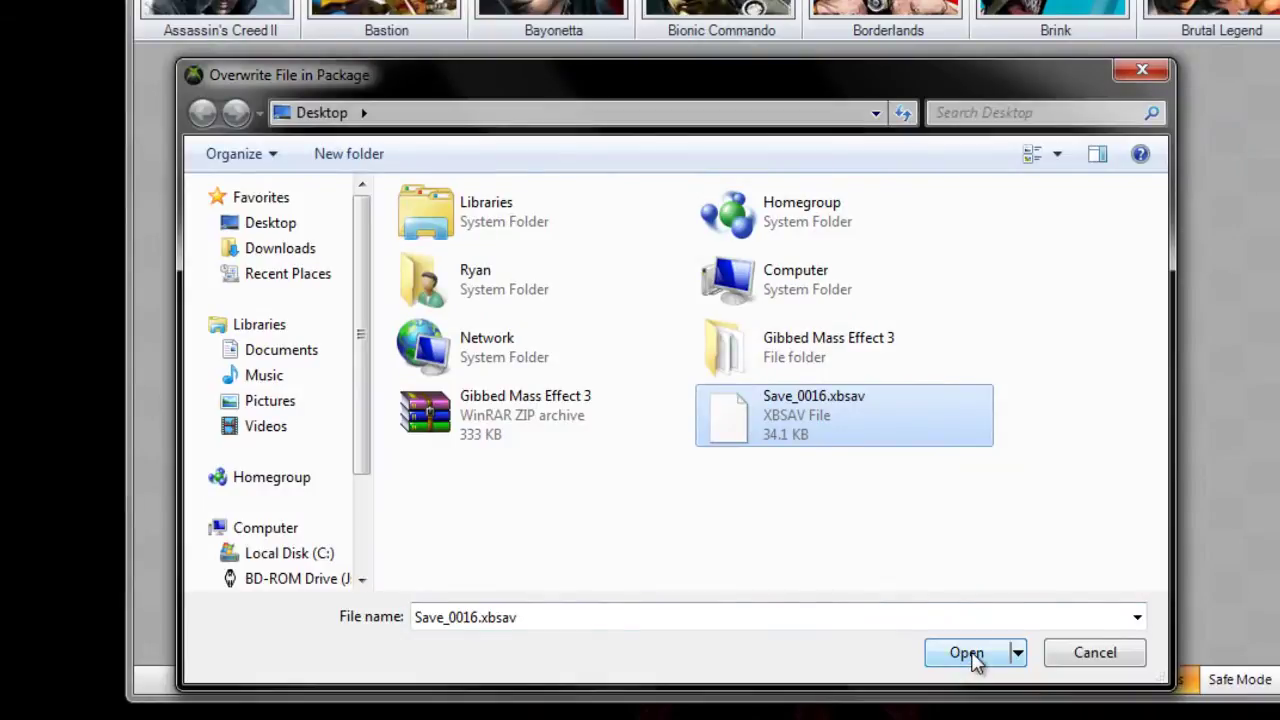
click(968, 653)
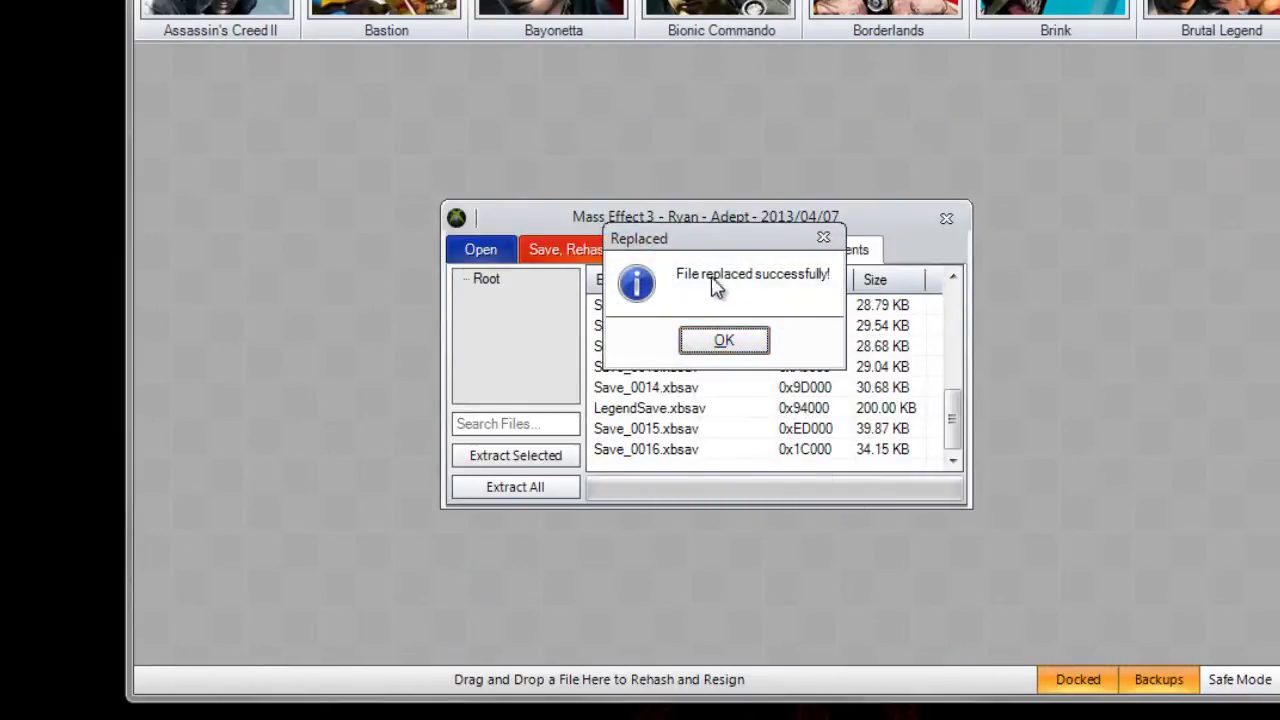
click(726, 340)
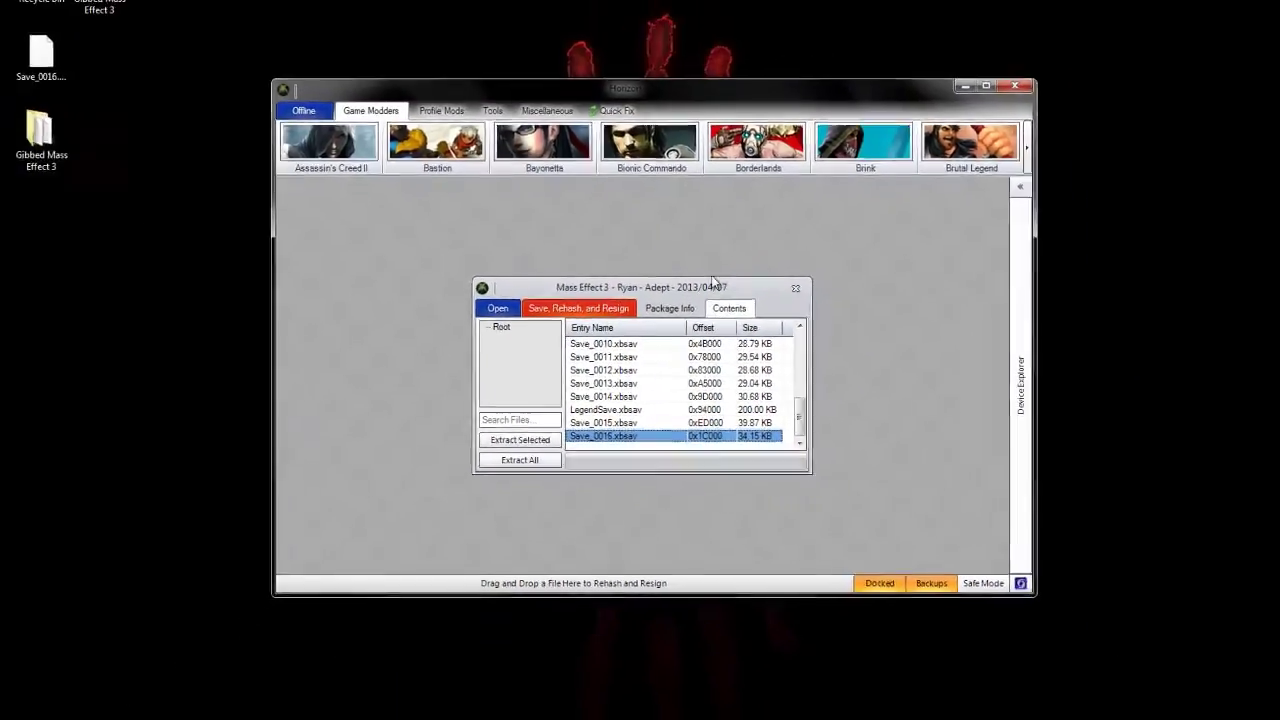
Save, rehash and resign the Mass Effect 3 package to the device, and close the package window
click(579, 322)
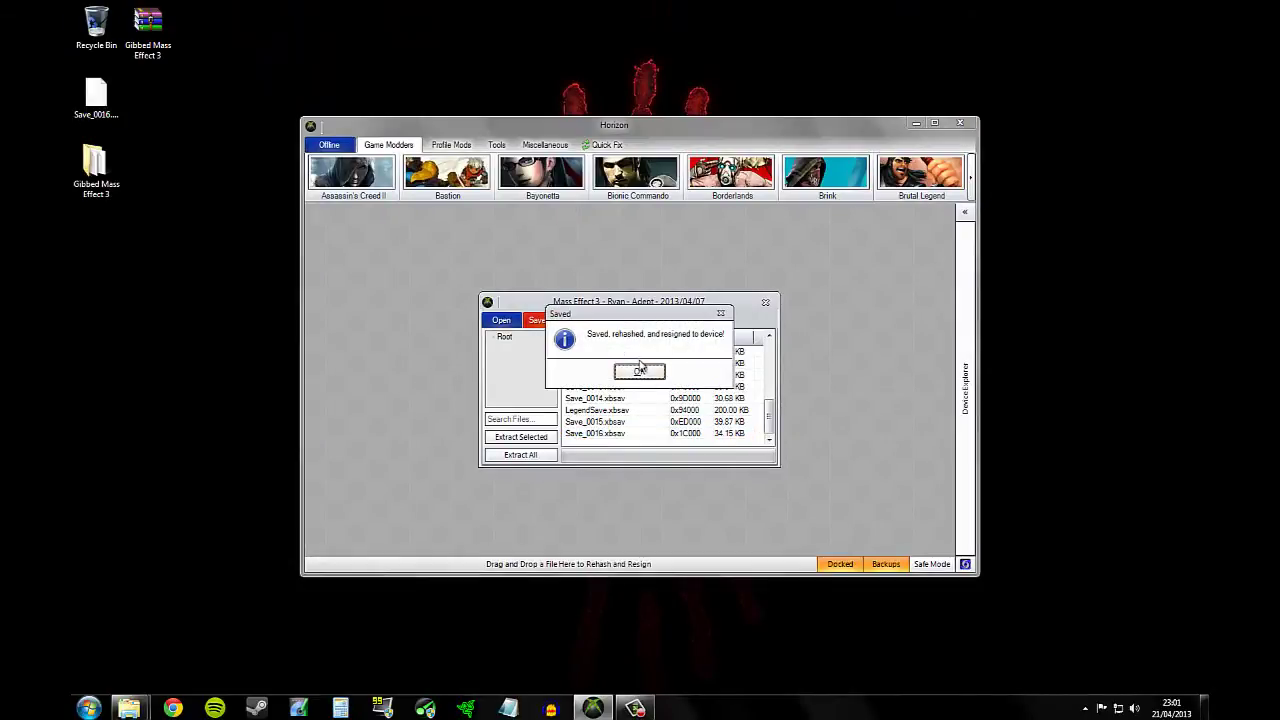
click(639, 372)
click(765, 302)
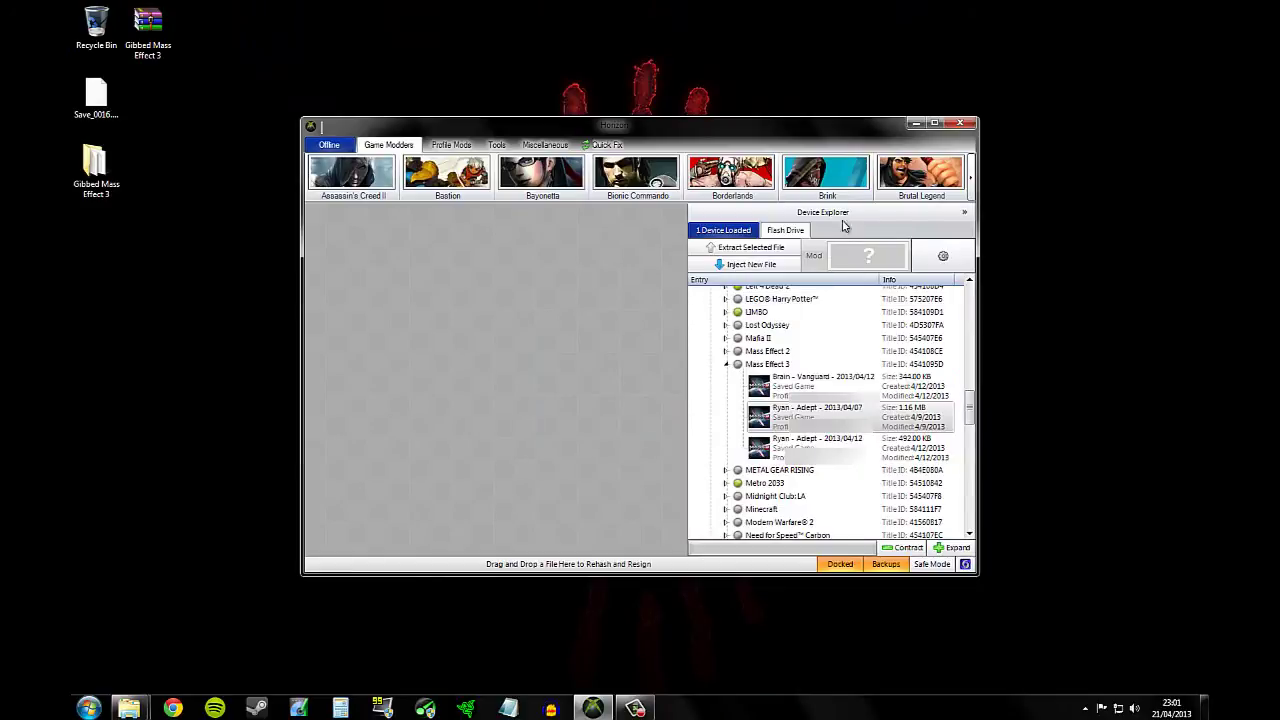